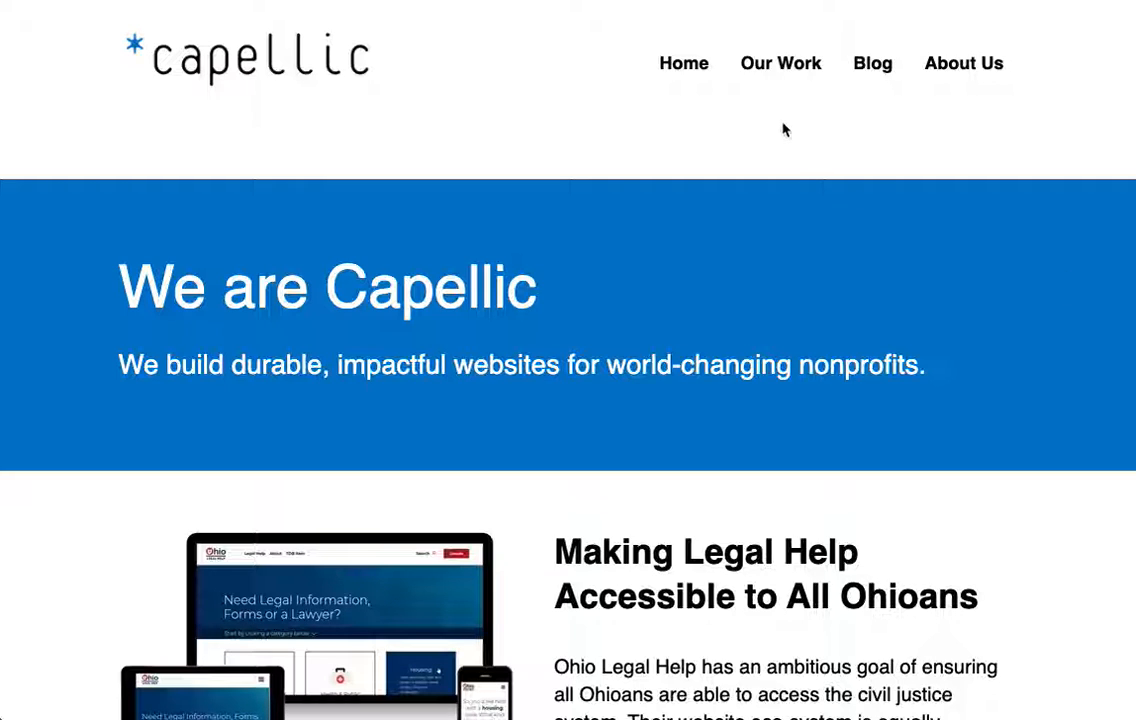
View the Our Work, Blog and About Us pages of the Capellic website.
click(783, 72)
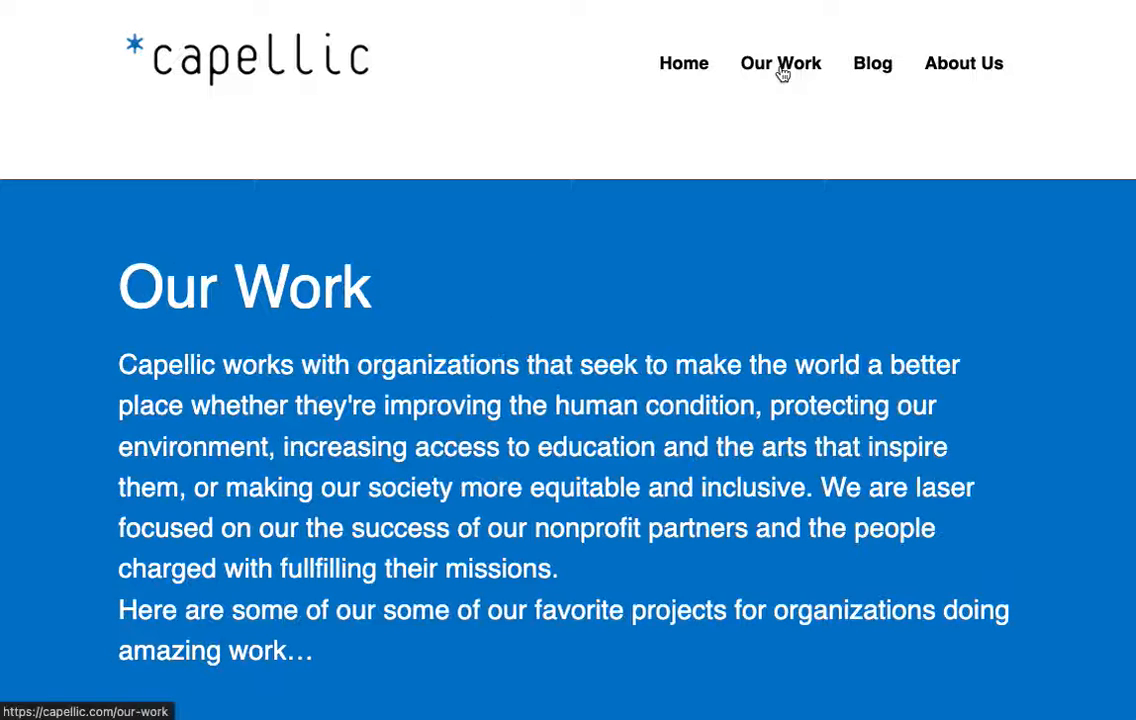
click(876, 70)
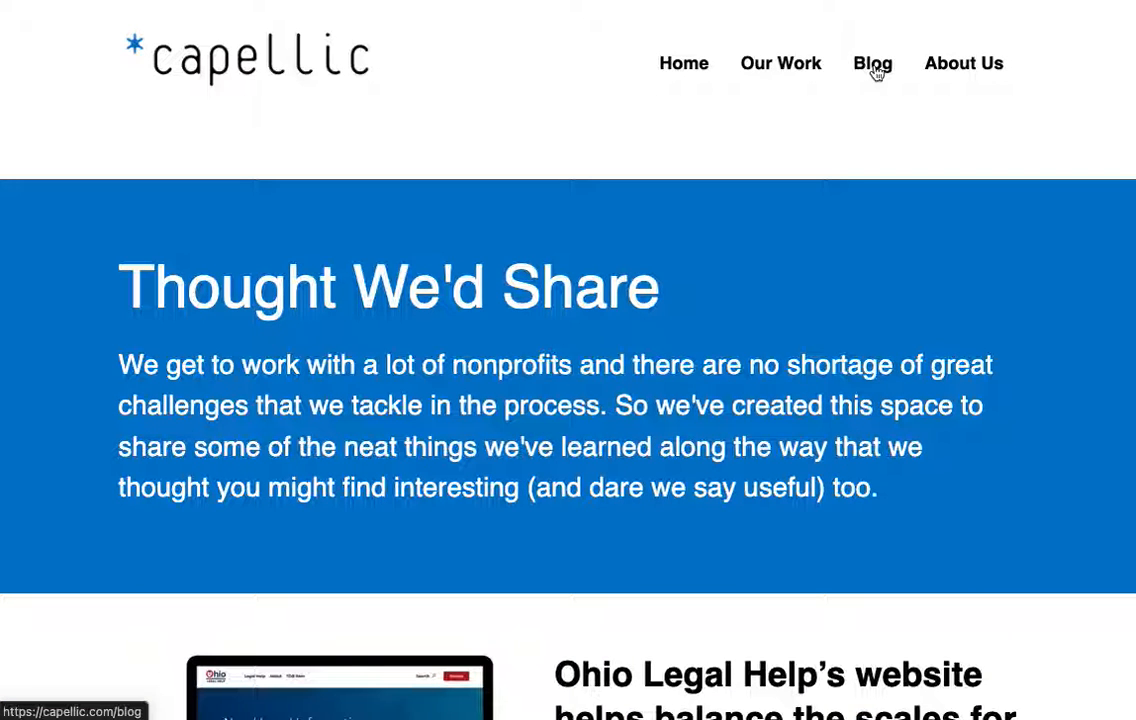
click(952, 75)
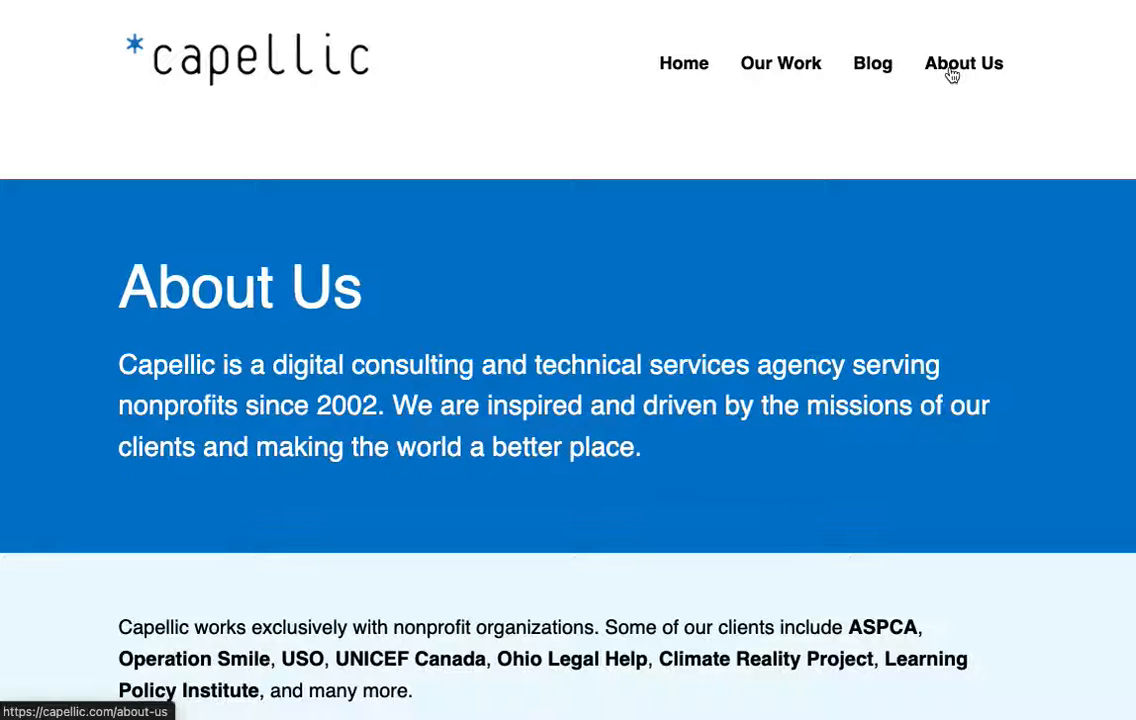
Return to the blog listing and open the article about Ohio Legal Help's website helping low income Ohioans.
click(860, 66)
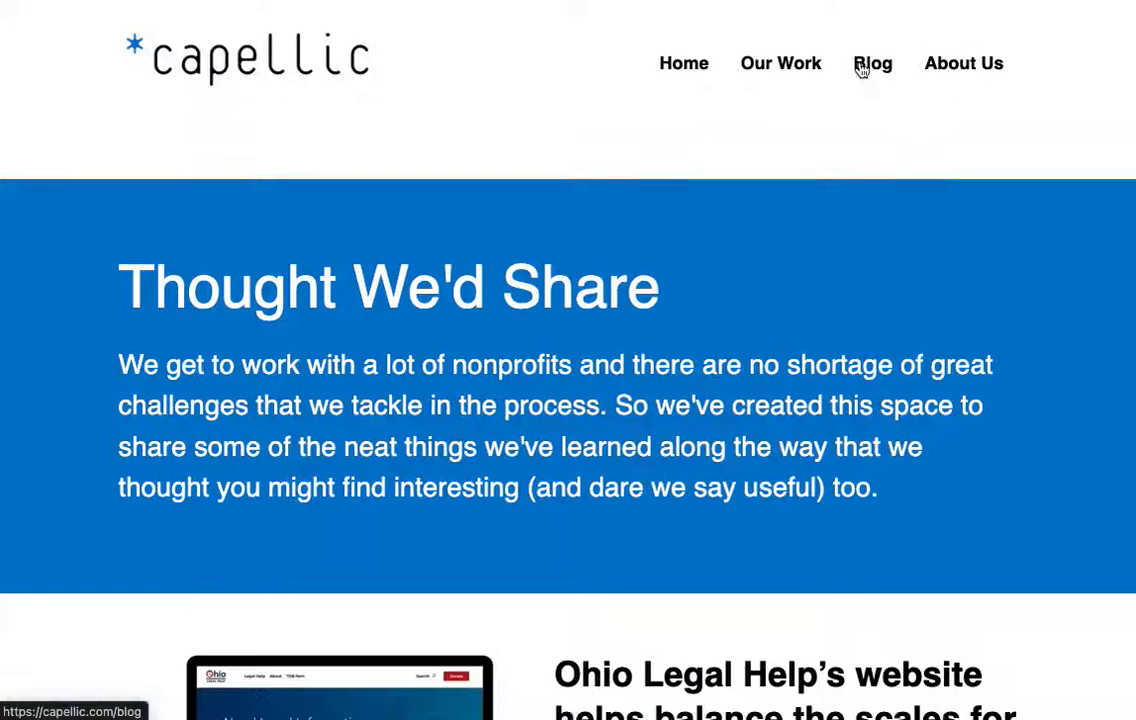
scroll(811, 129, down, 5)
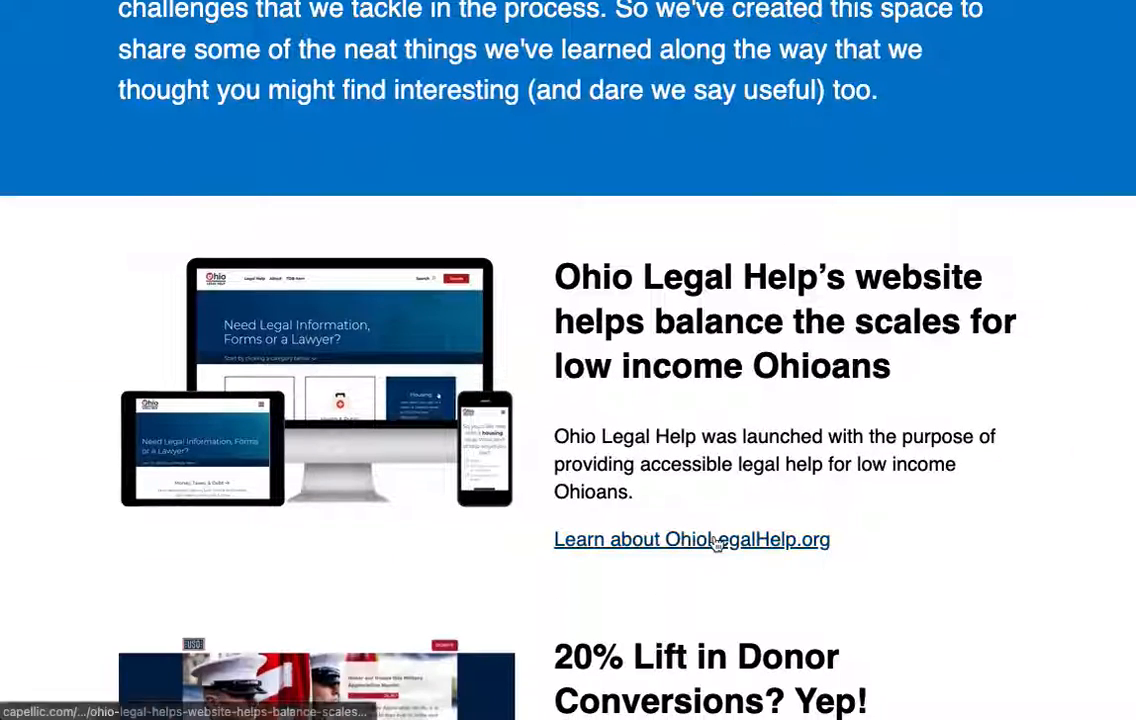
click(718, 540)
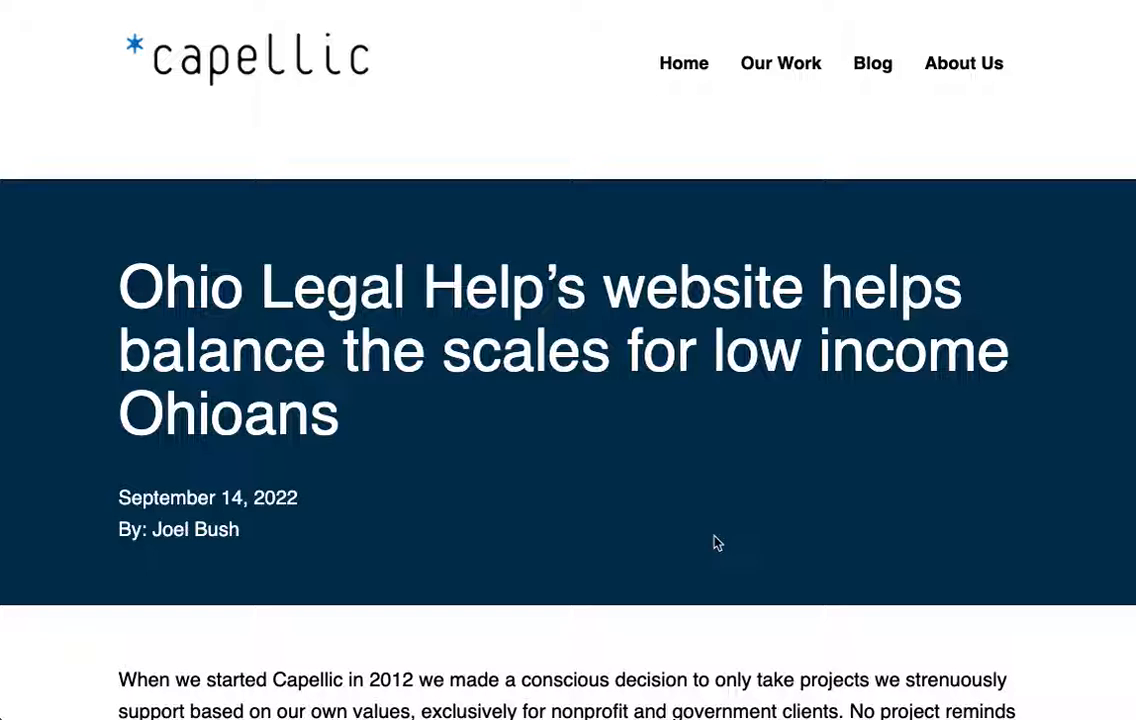
click(347, 85)
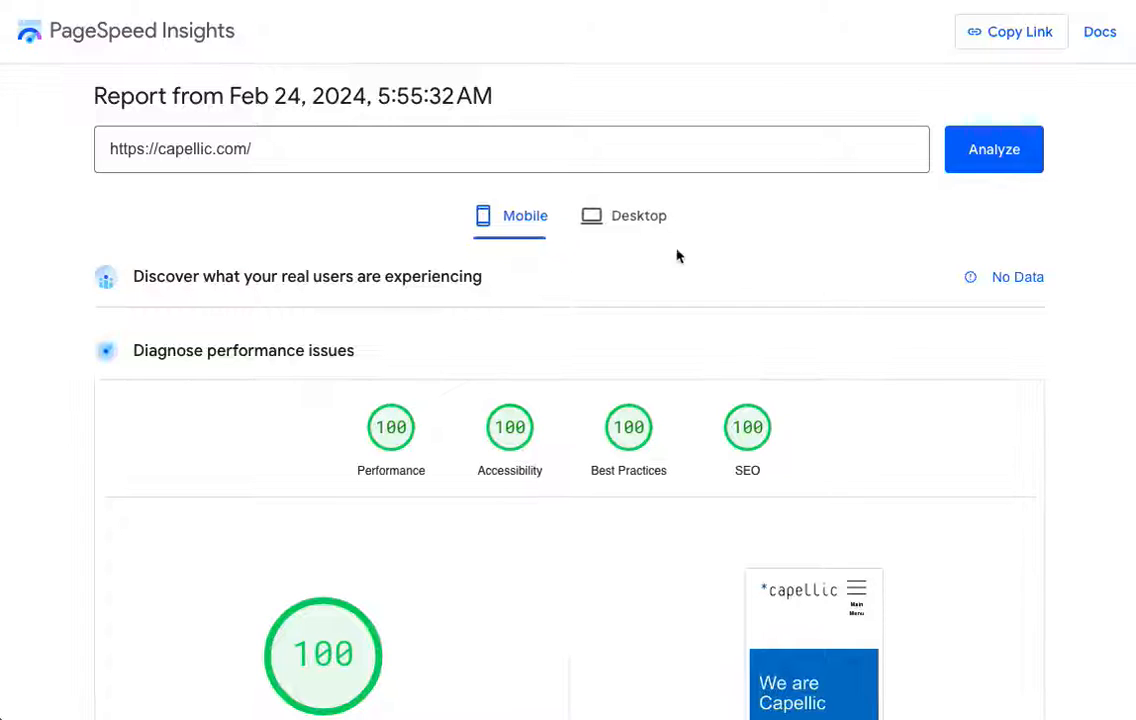
click(643, 225)
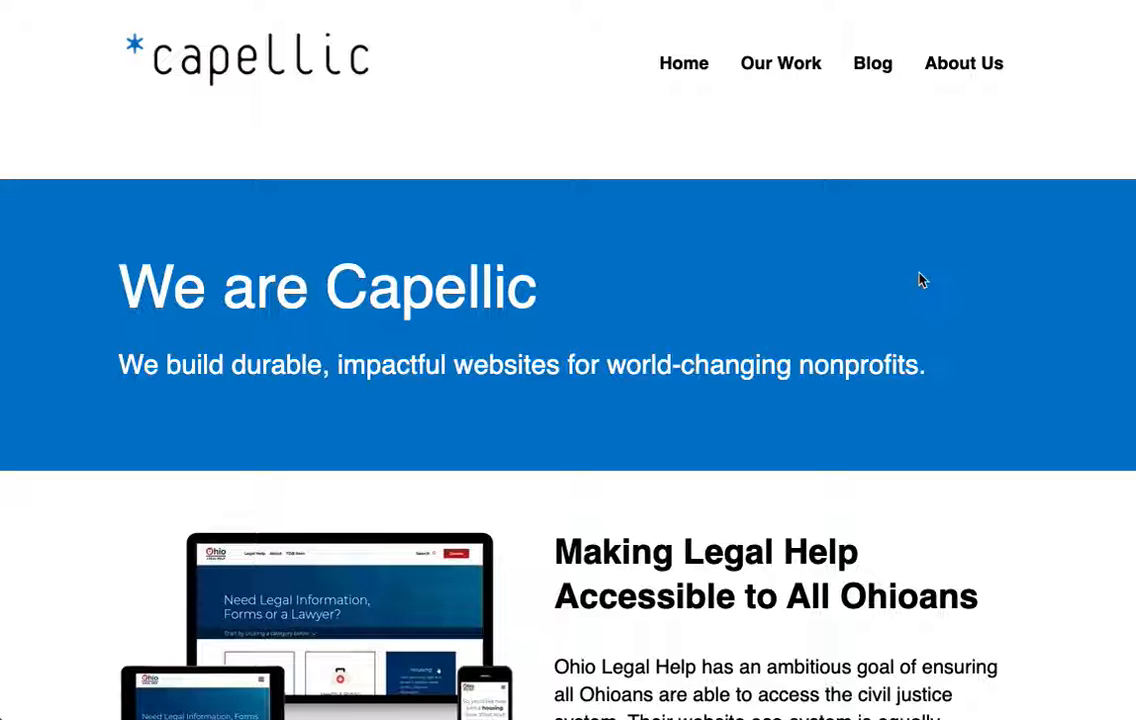
Look through the Capellic home page's featured items and skim the full '20% Lift in Donor Conversions? Yep!' article.
scroll(900, 280, down, 9)
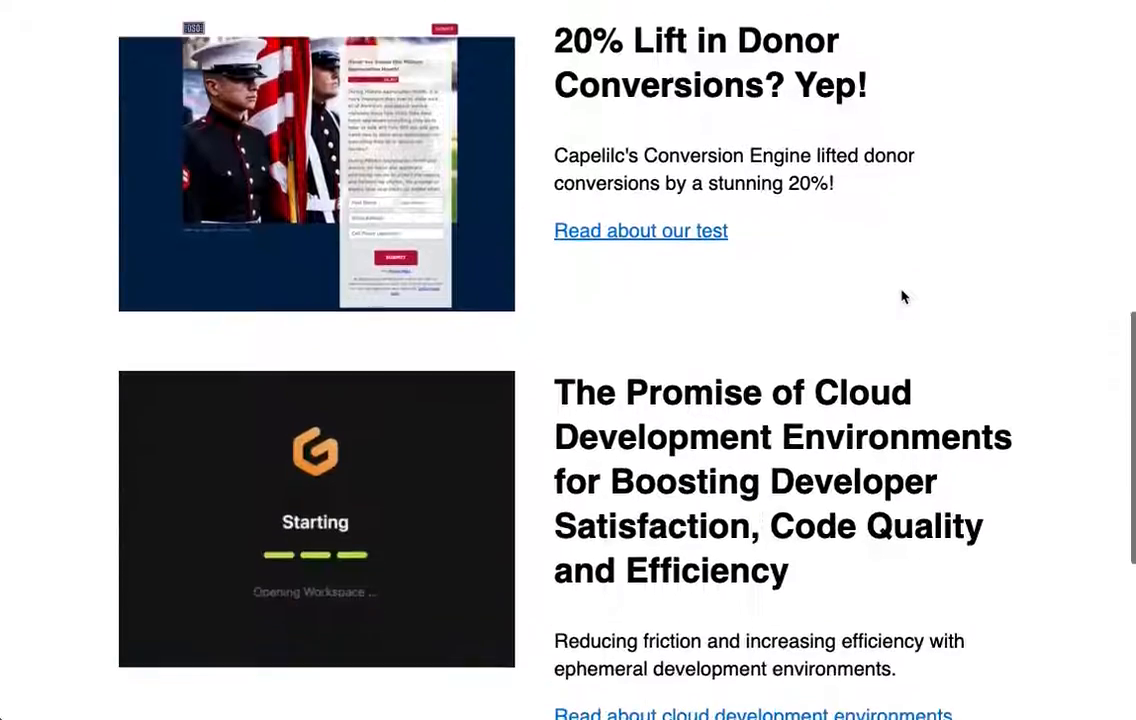
scroll(902, 296, down, 5)
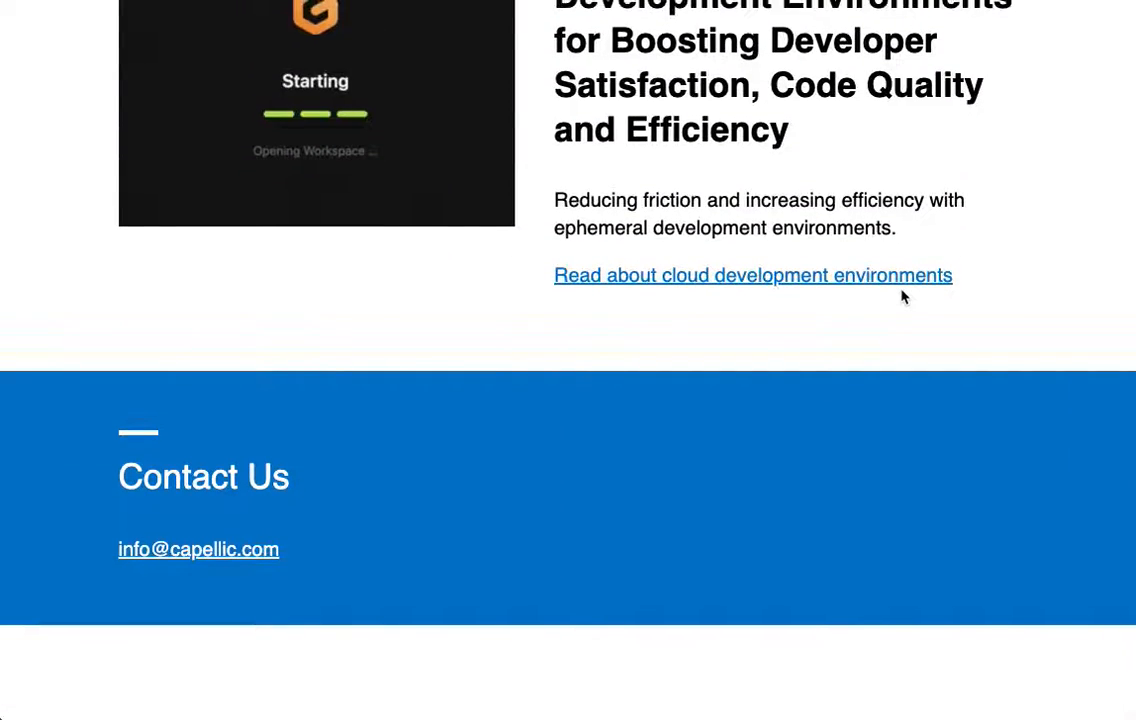
scroll(901, 296, up, 5)
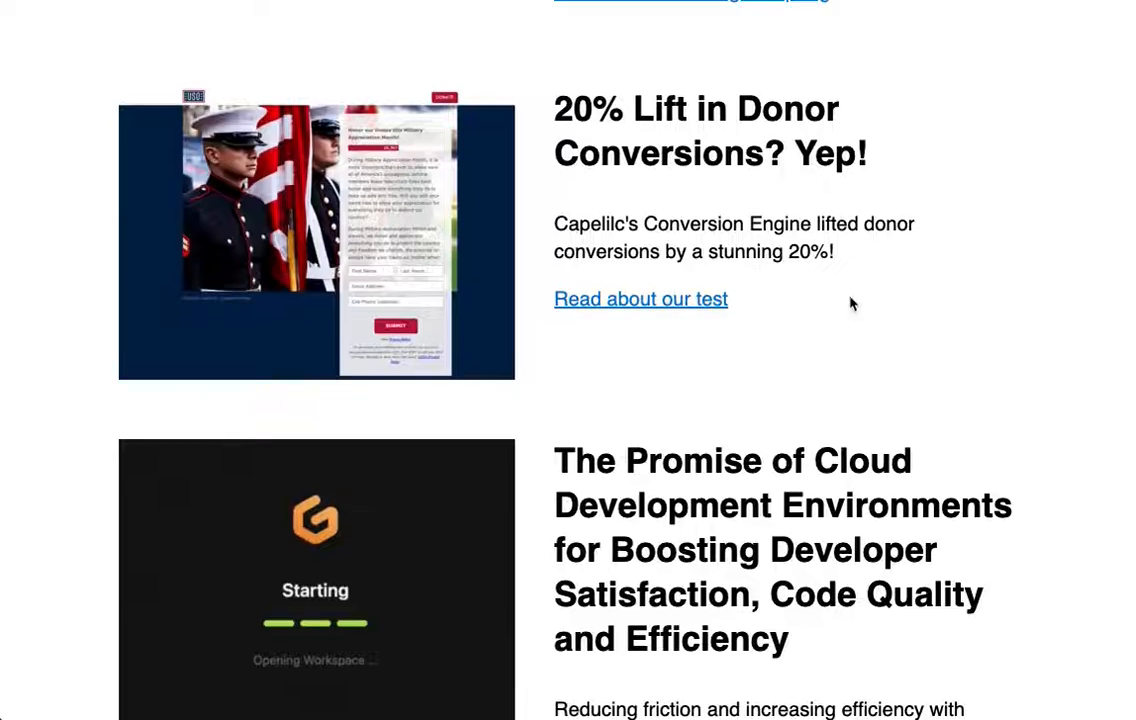
click(648, 300)
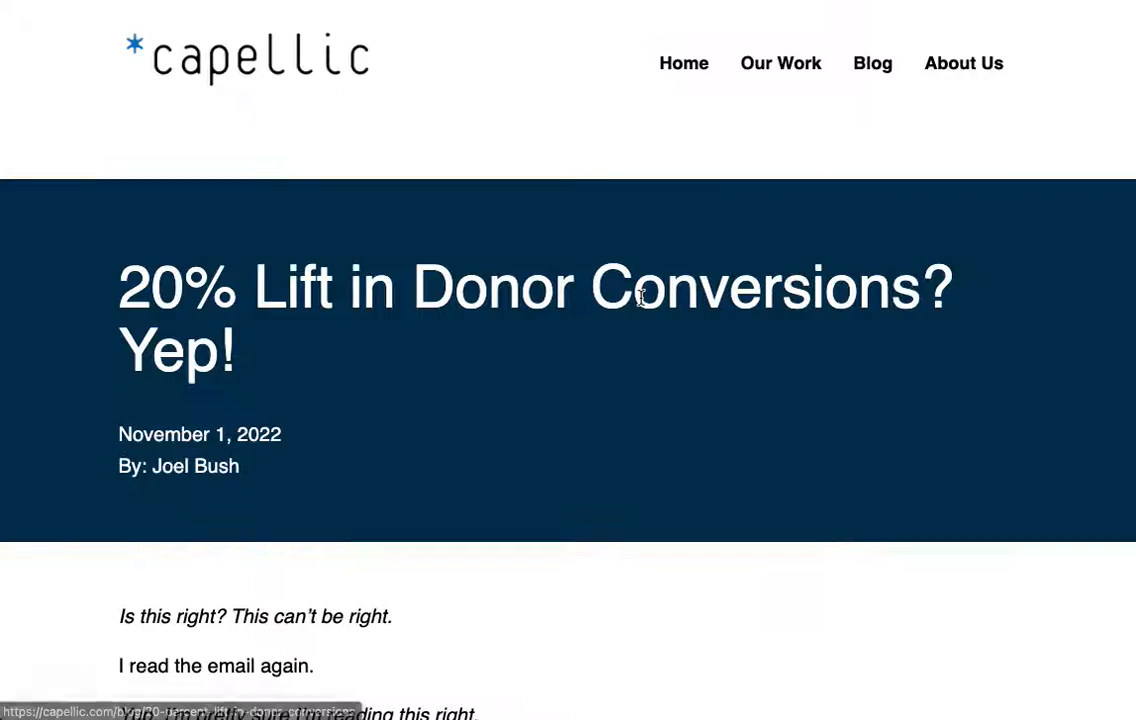
scroll(640, 300, down, 4)
scroll(642, 303, down, 15)
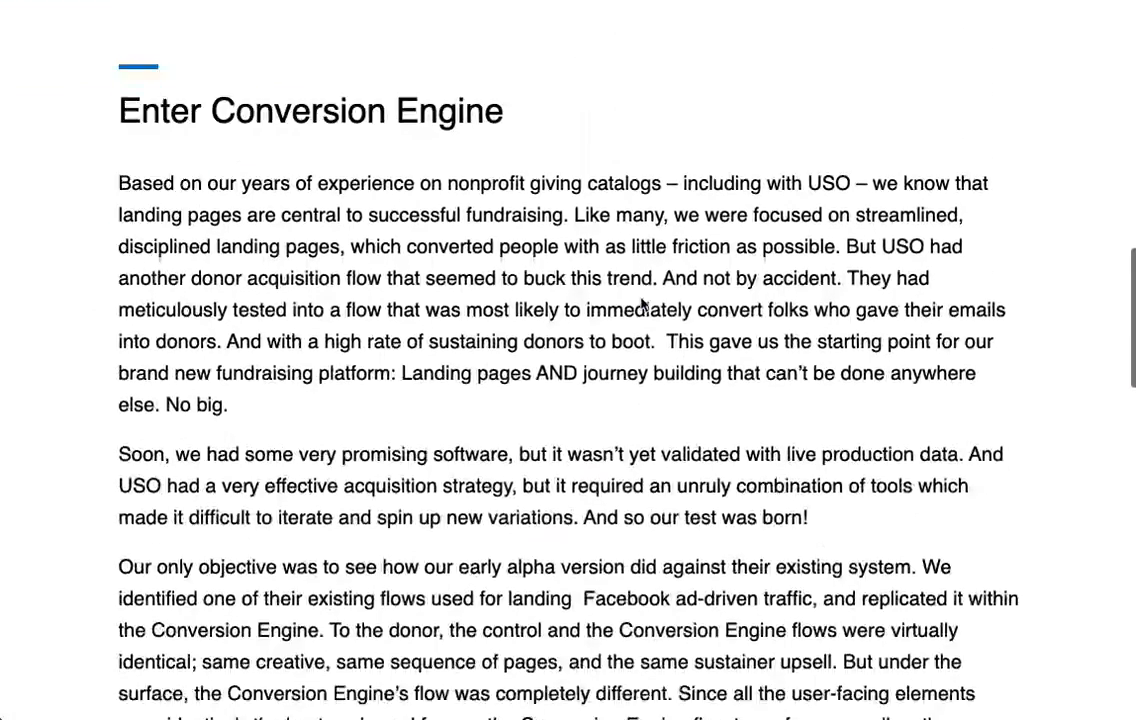
scroll(642, 303, down, 7)
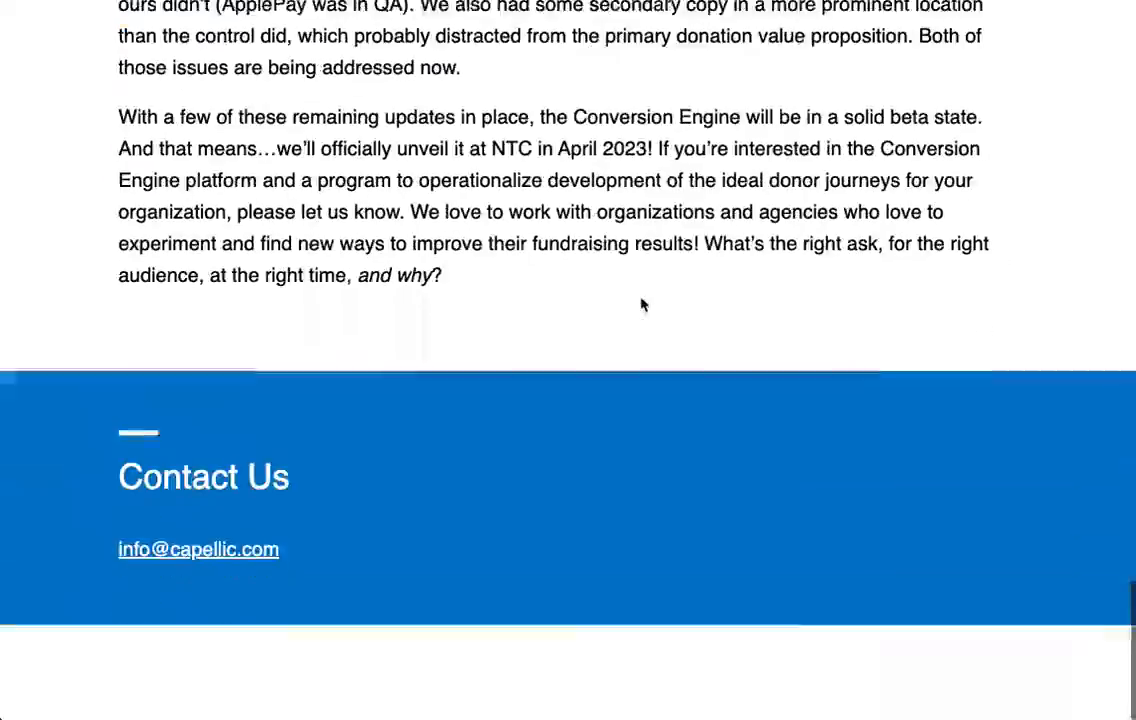
scroll(642, 303, up, 20)
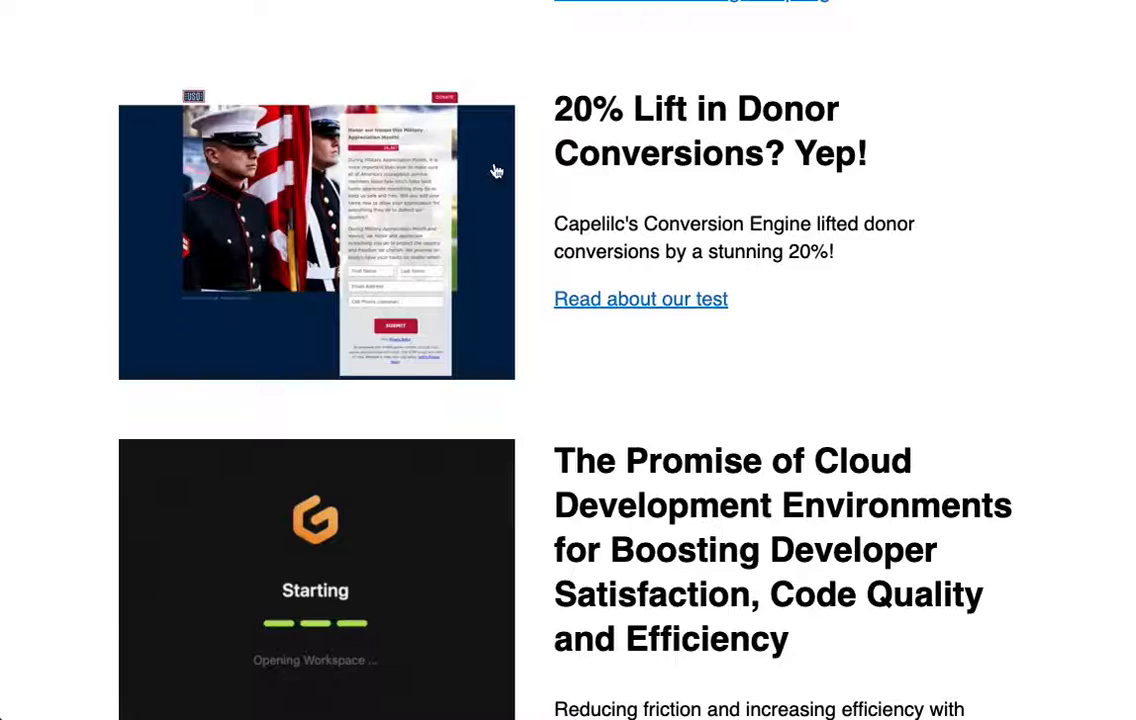
Open the OhioLegalHelp.org case study from the home page and skim it through the Solution and Result sections.
scroll(494, 172, up, 5)
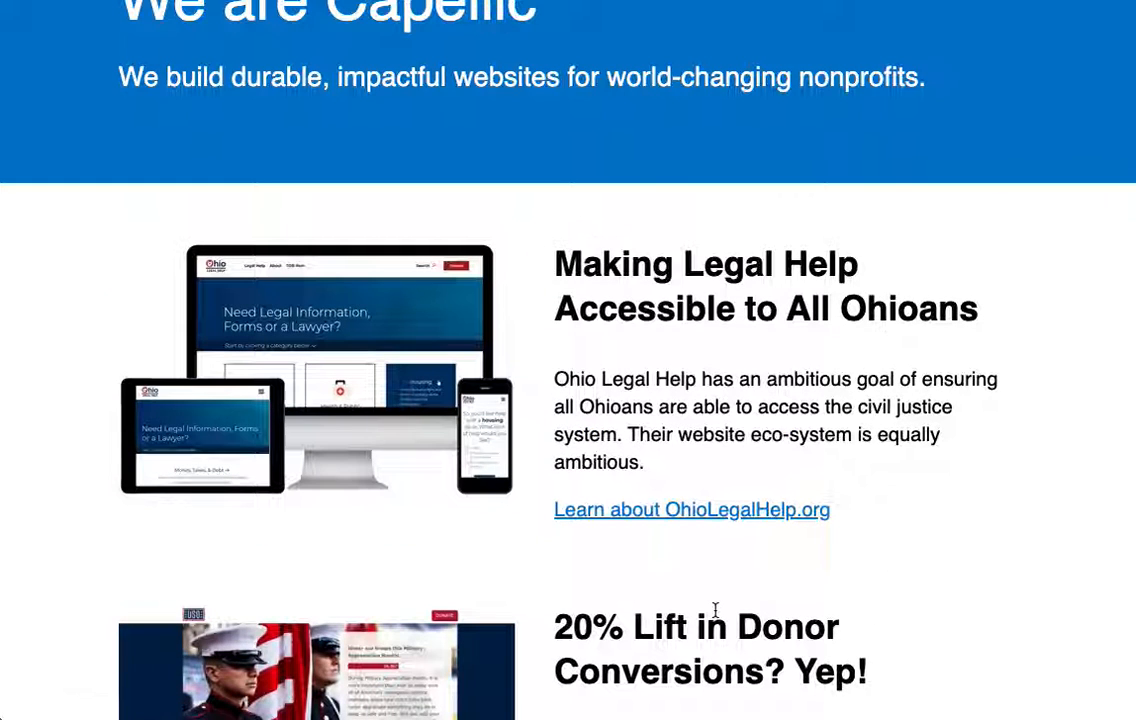
click(714, 524)
scroll(712, 520, down, 4)
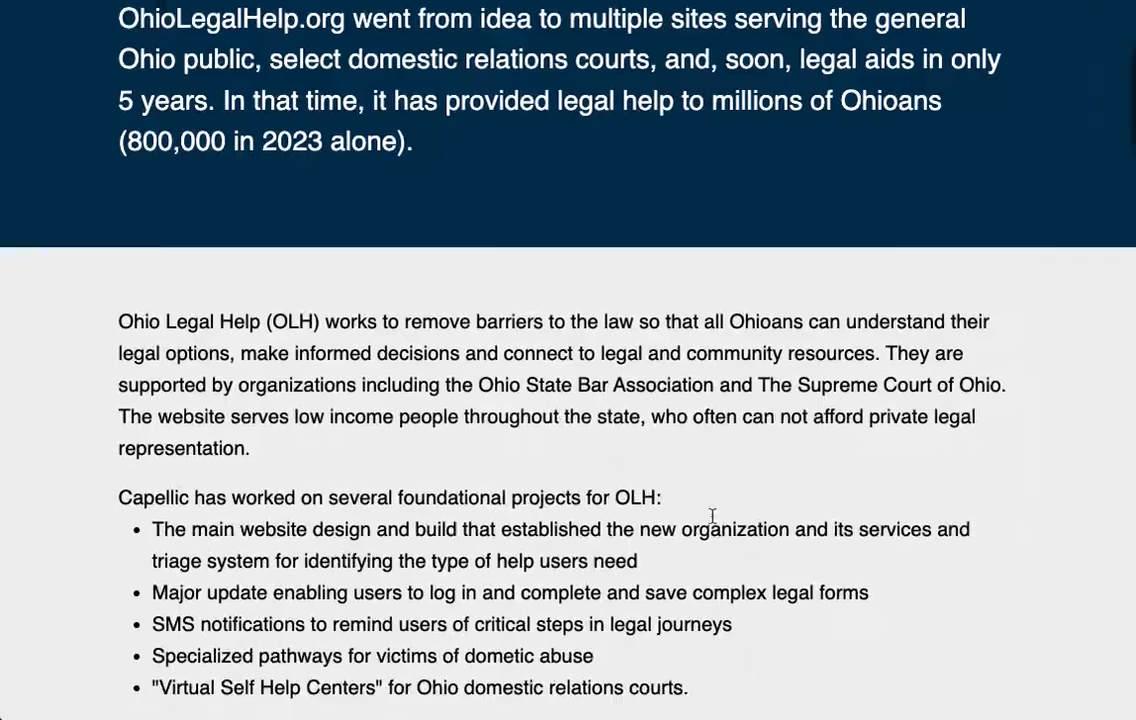
scroll(712, 516, down, 13)
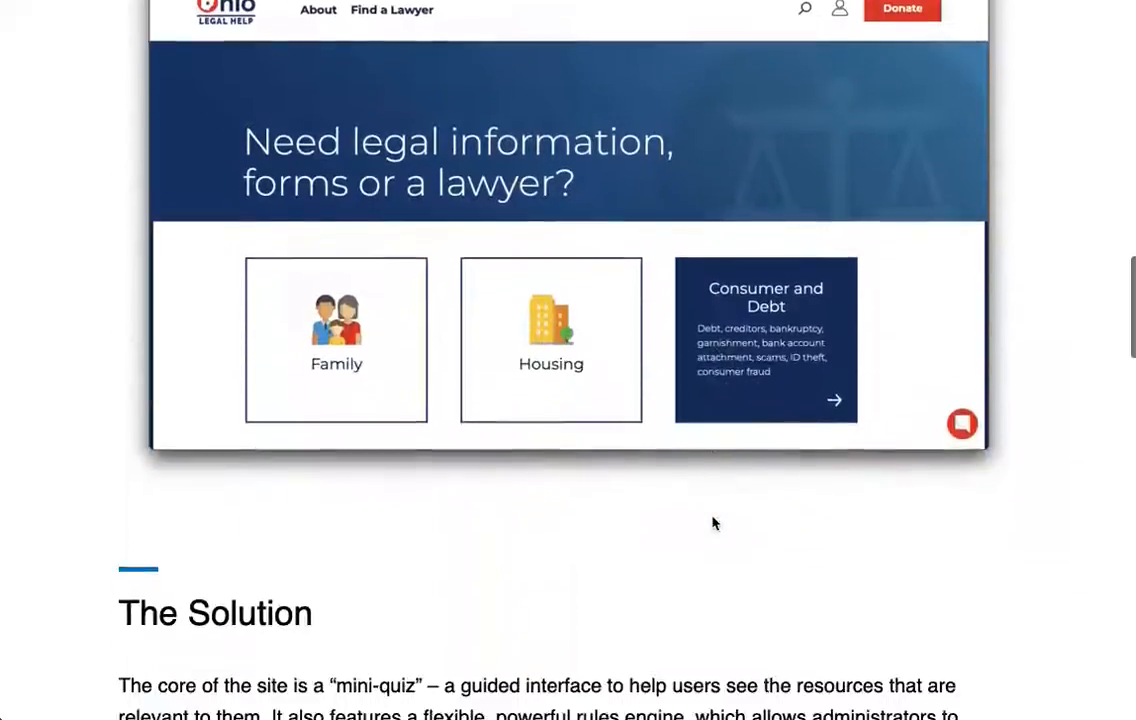
scroll(713, 523, down, 13)
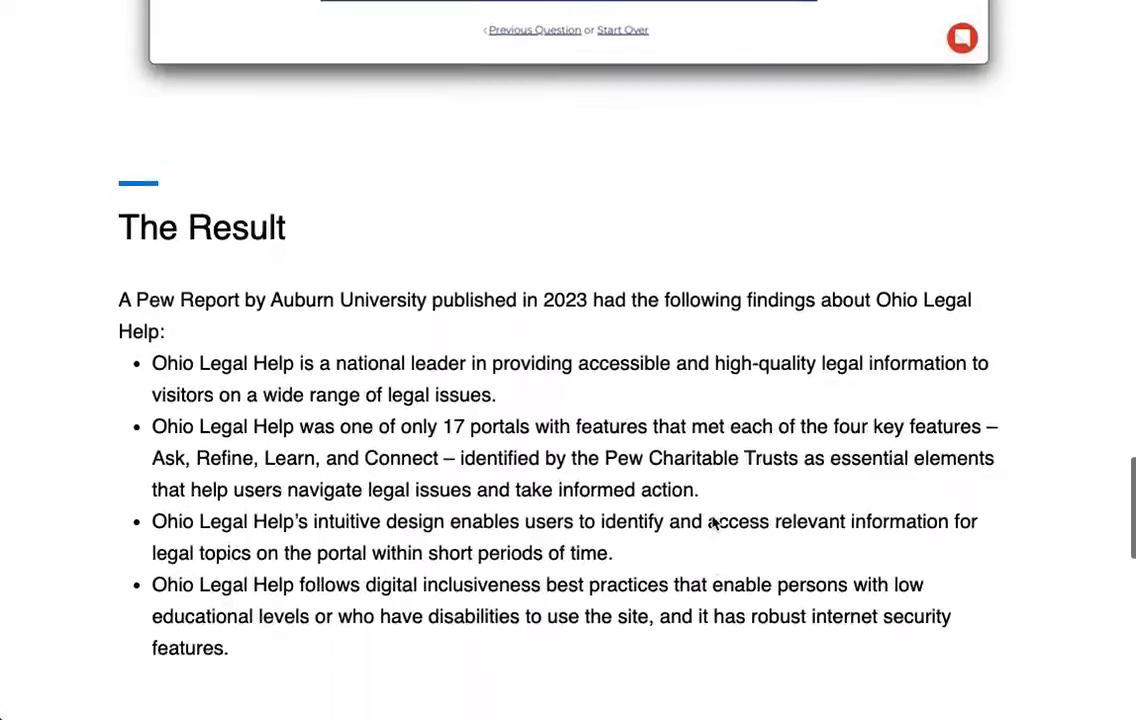
scroll(712, 520, down, 7)
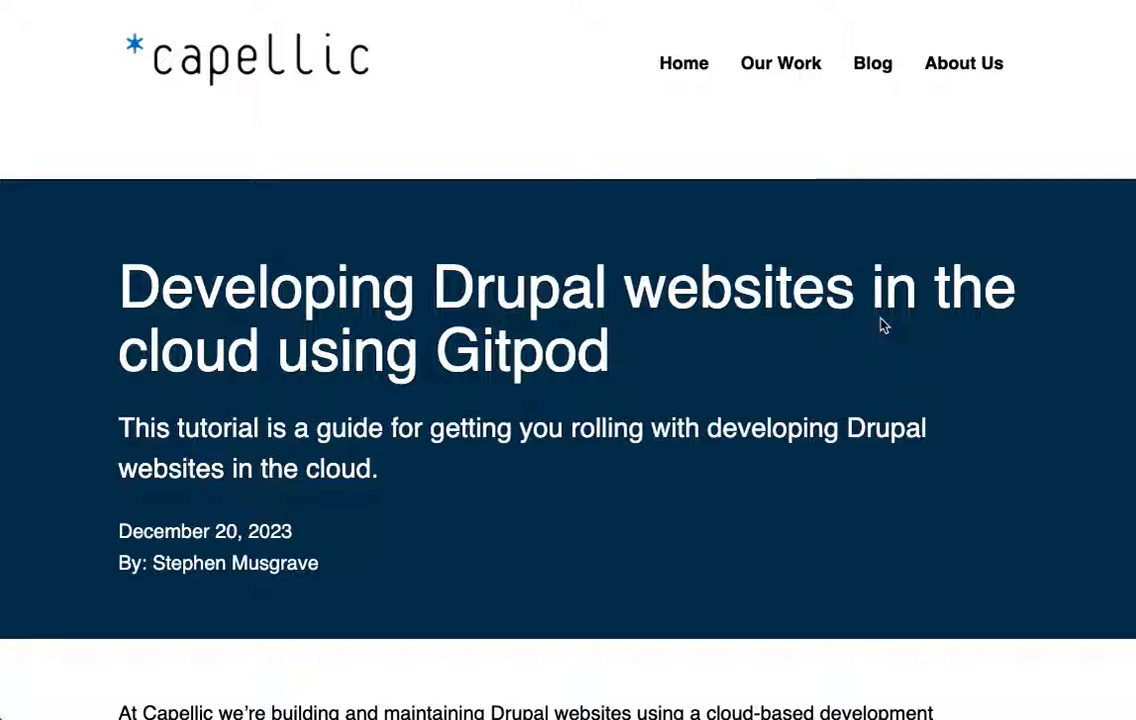
Examine the 'Developing Drupal websites in the cloud using Gitpod' article, including its embedded videos and code snippets.
scroll(883, 324, down, 3)
scroll(883, 324, down, 9)
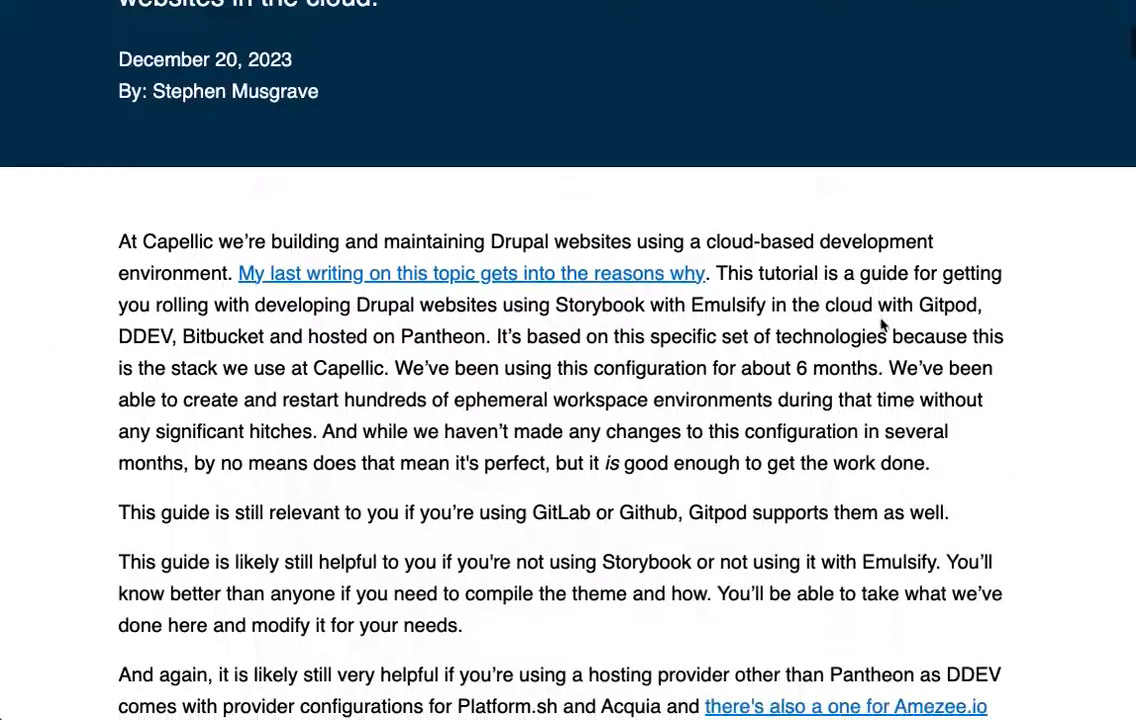
scroll(883, 324, down, 11)
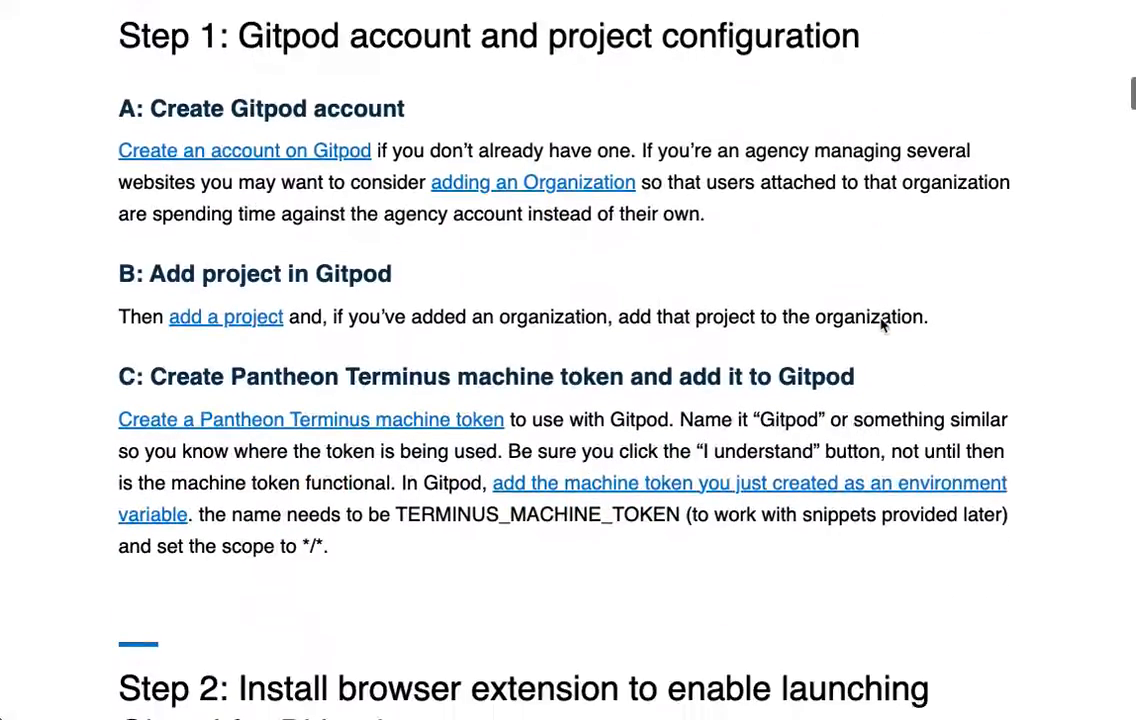
scroll(881, 332, down, 9)
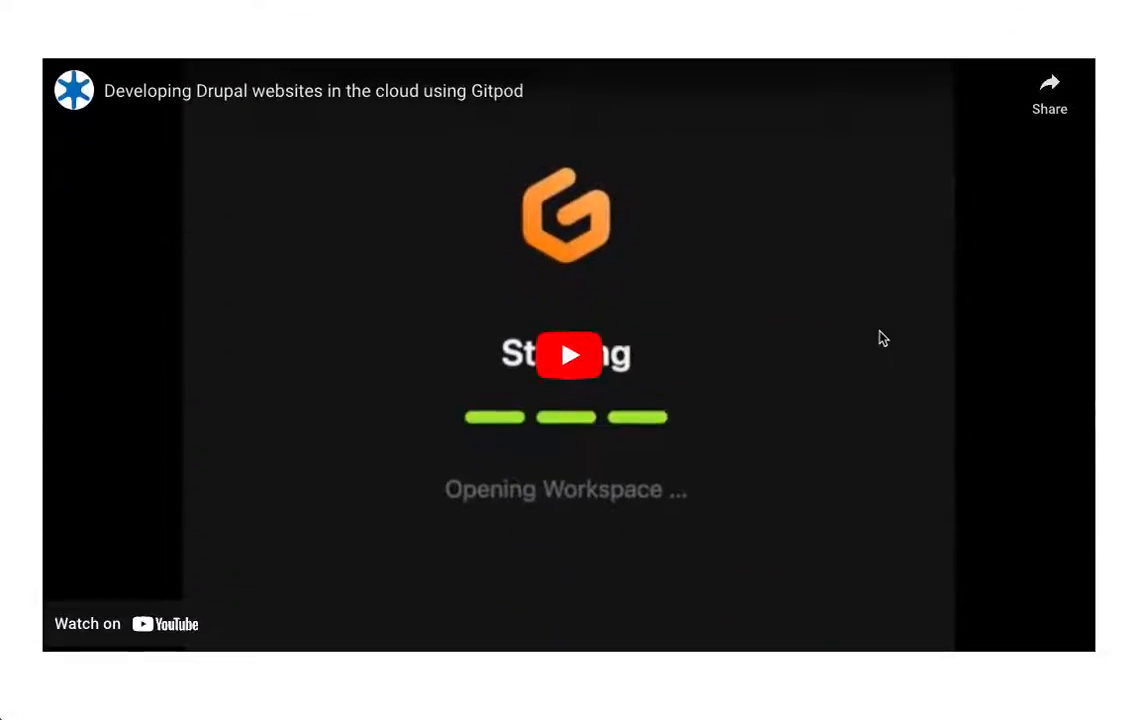
scroll(883, 338, down, 13)
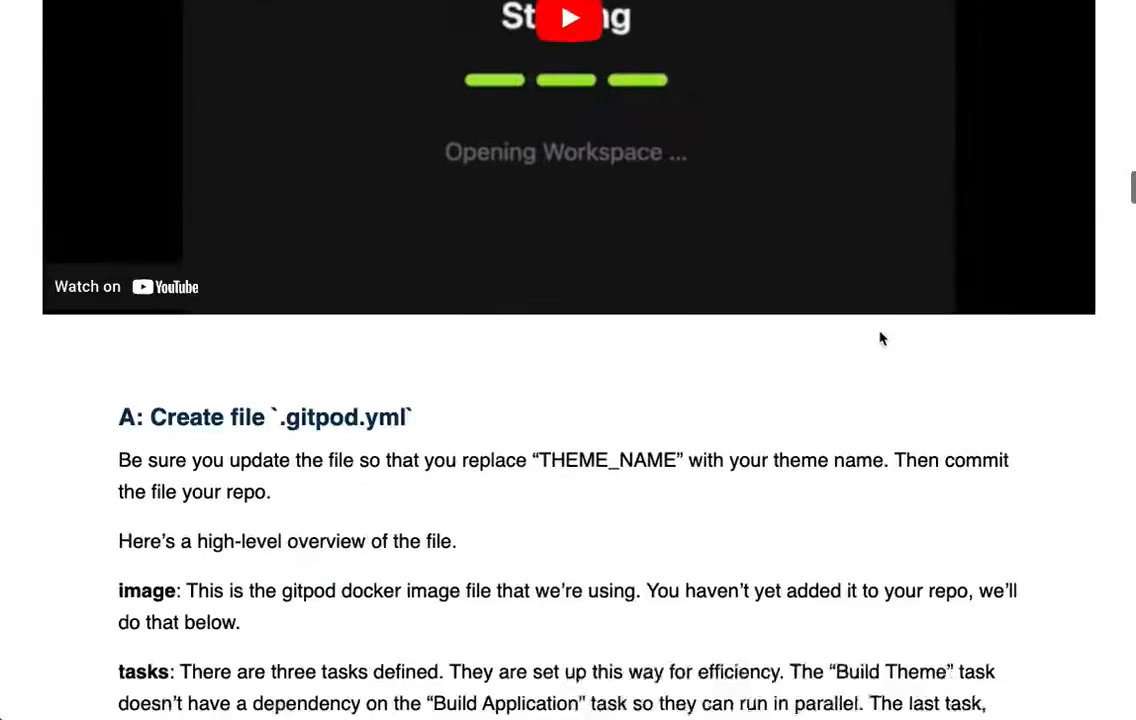
scroll(881, 338, down, 18)
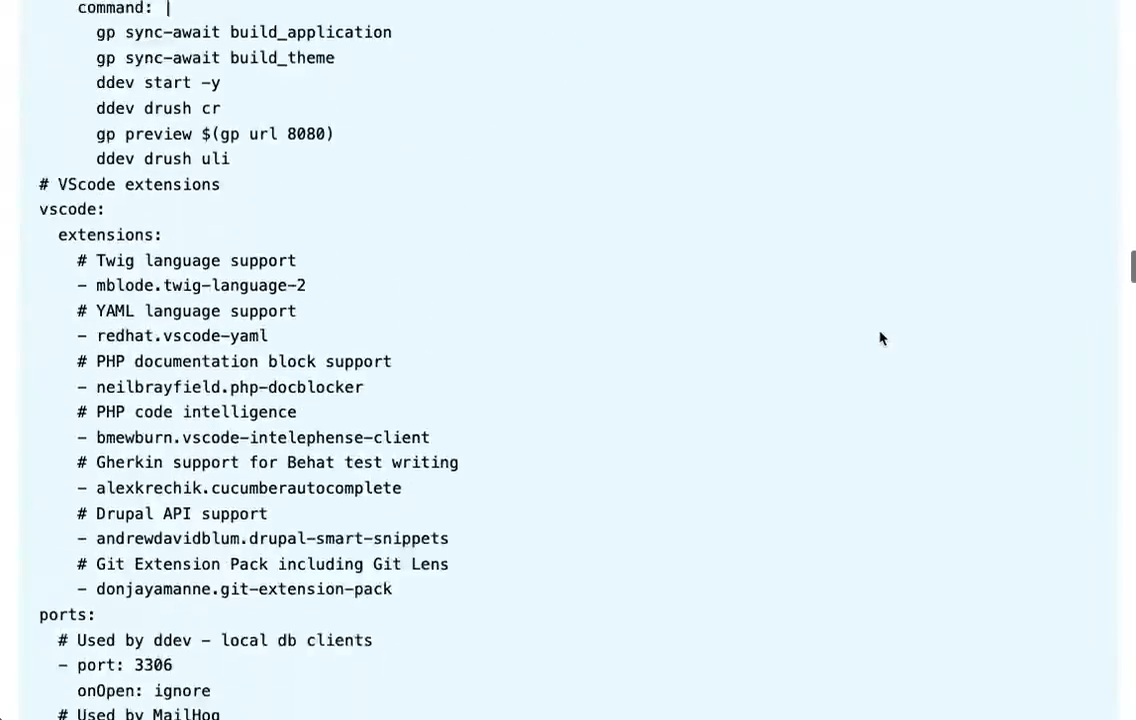
scroll(882, 338, down, 14)
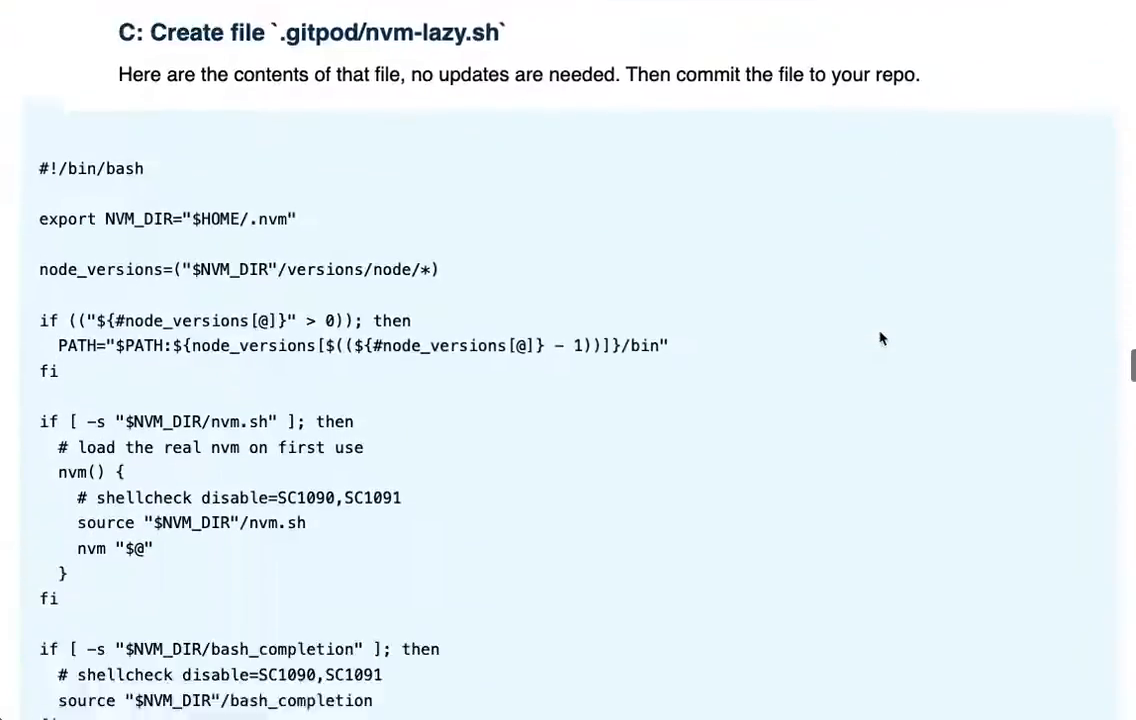
scroll(882, 338, down, 12)
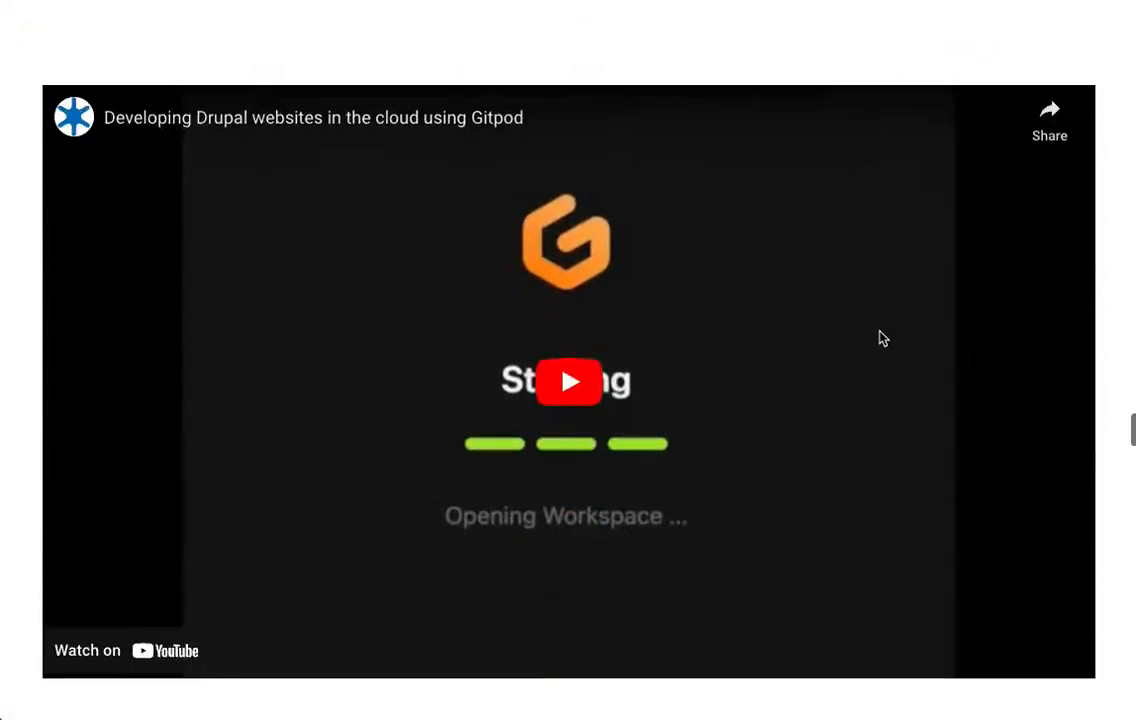
scroll(881, 338, down, 15)
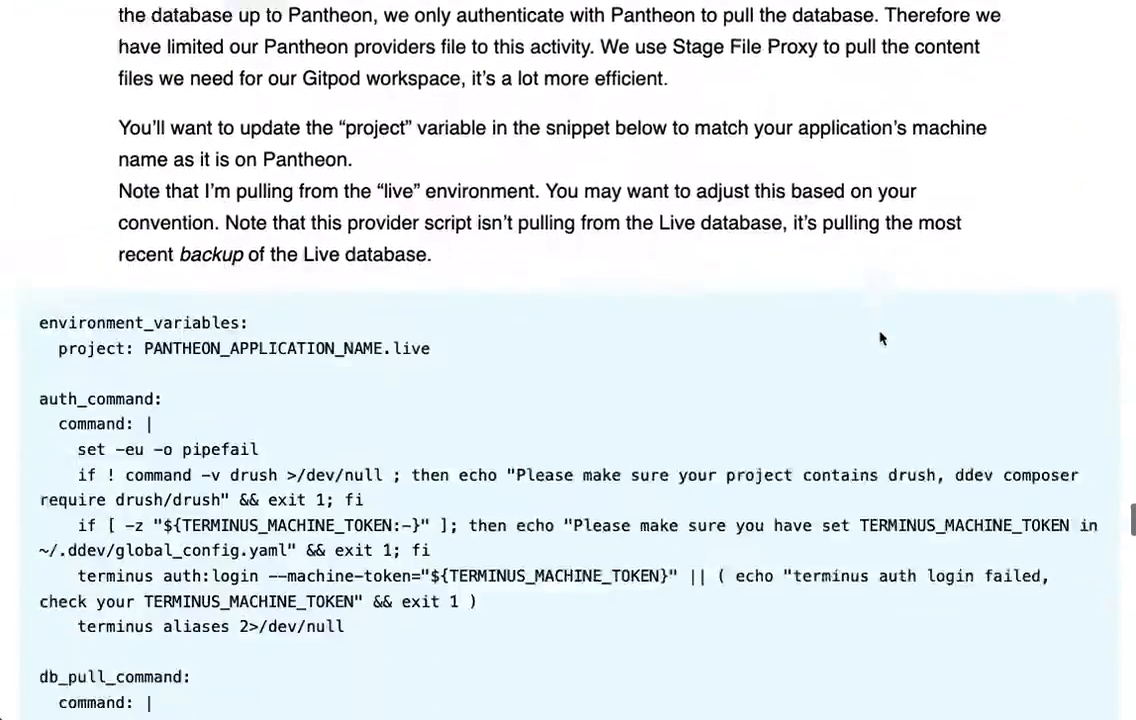
scroll(882, 338, down, 3)
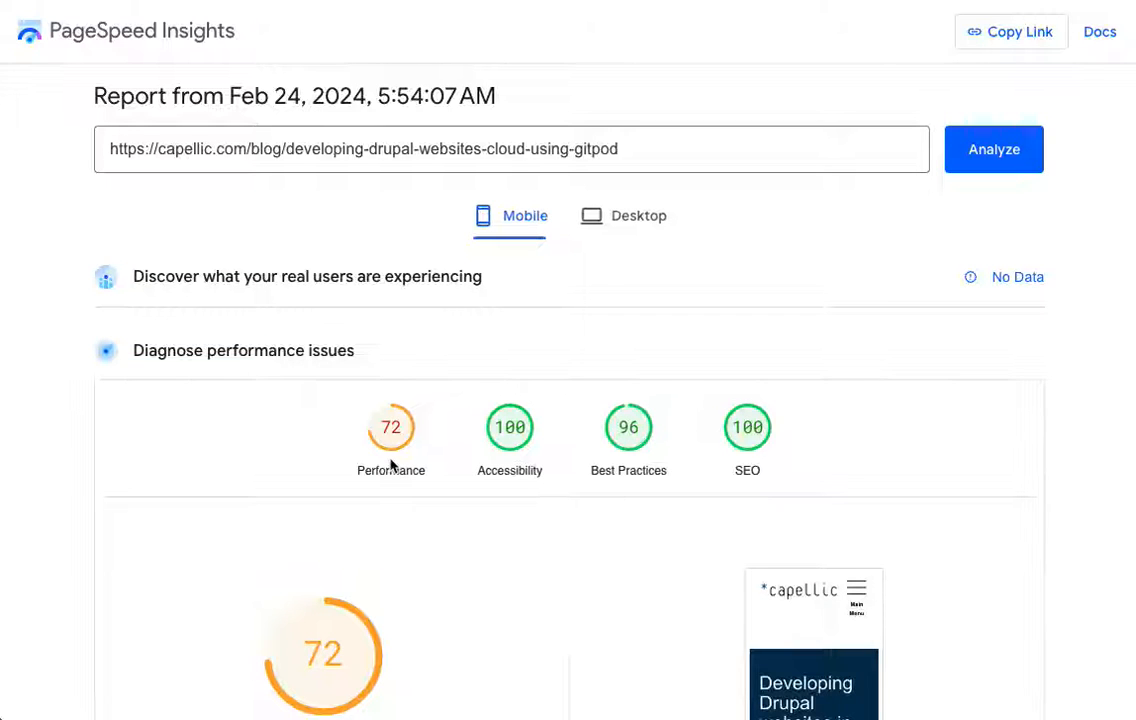
Compare the Gitpod article's Desktop and Mobile scores in PageSpeed Insights, and examine the Mobile metrics and diagnostics.
click(648, 227)
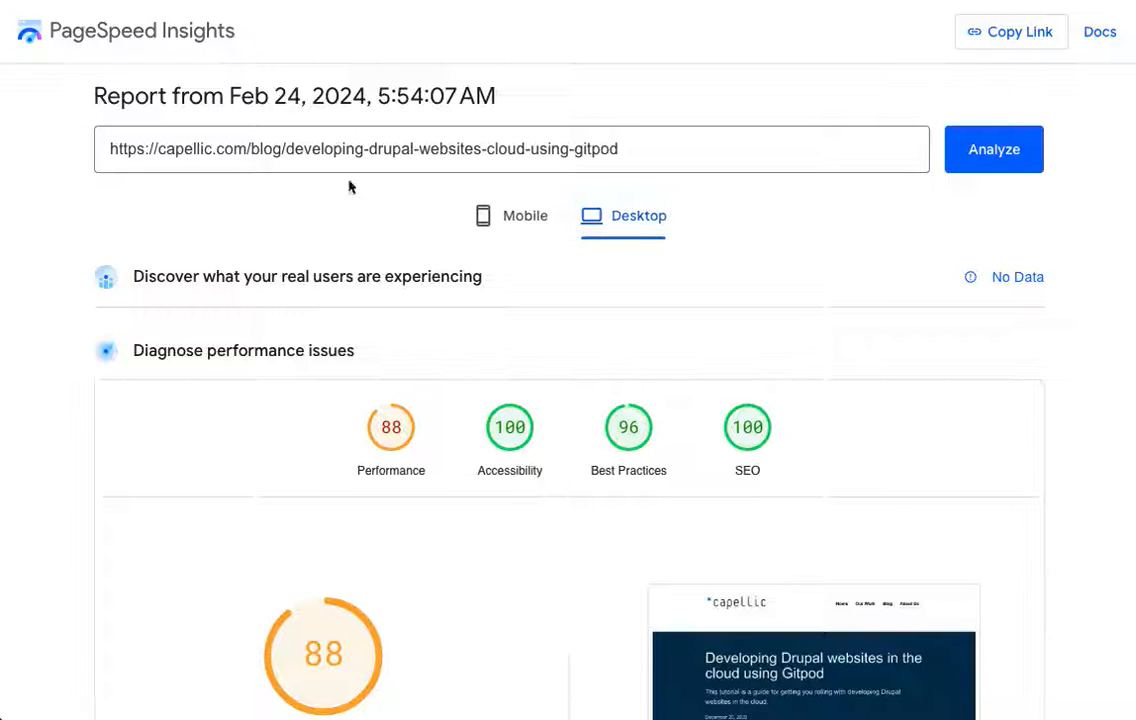
click(525, 217)
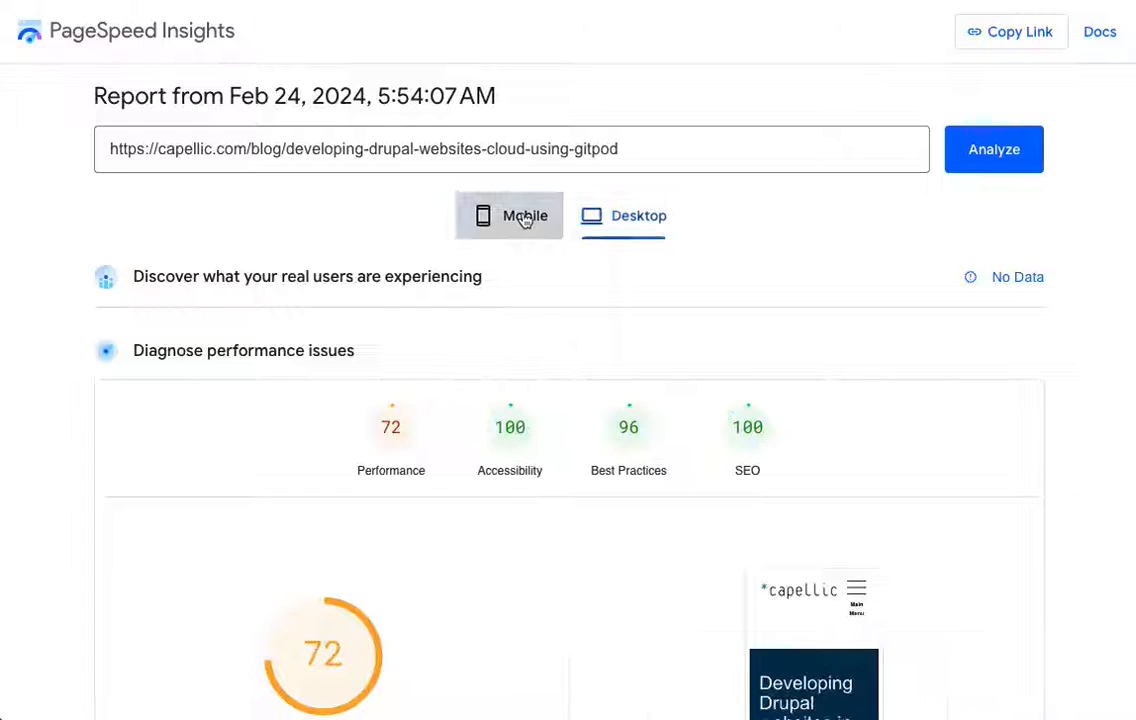
scroll(525, 220, down, 2)
scroll(525, 220, down, 5)
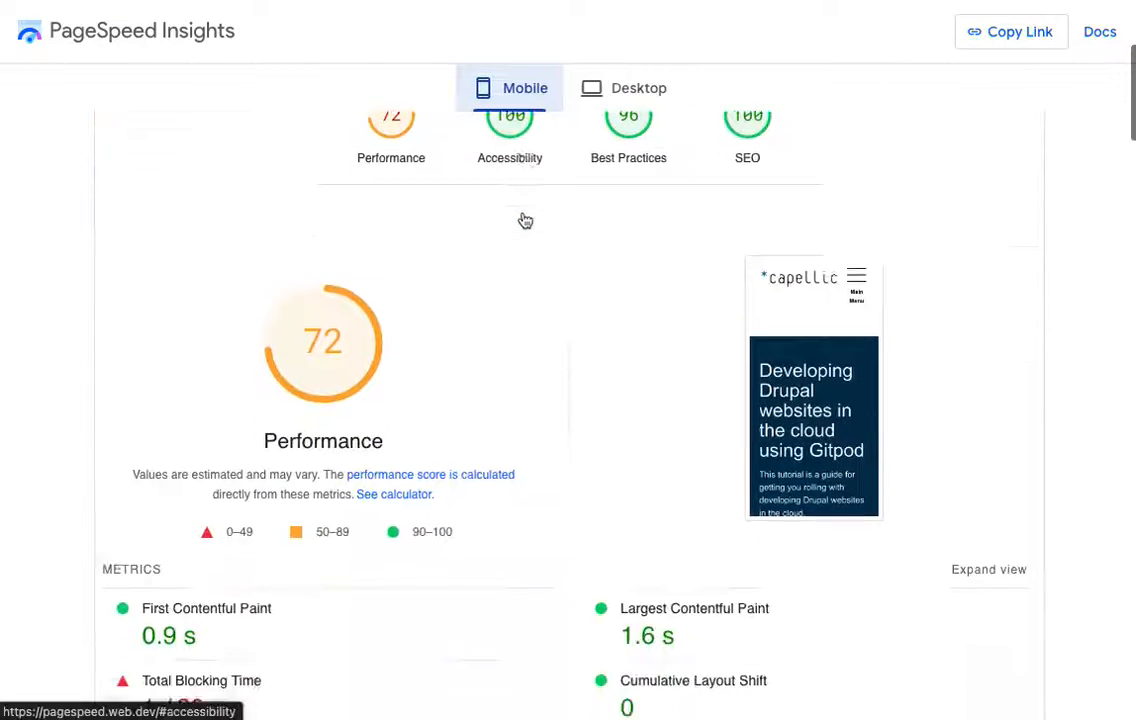
scroll(525, 219, down, 1)
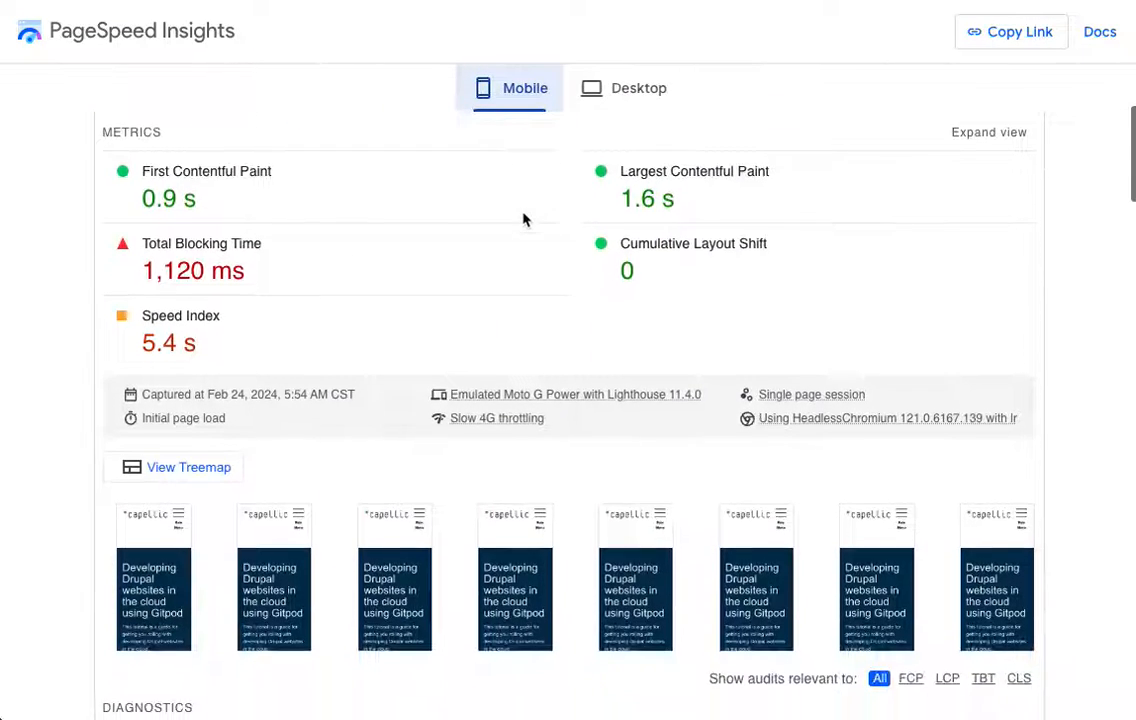
scroll(525, 219, down, 1)
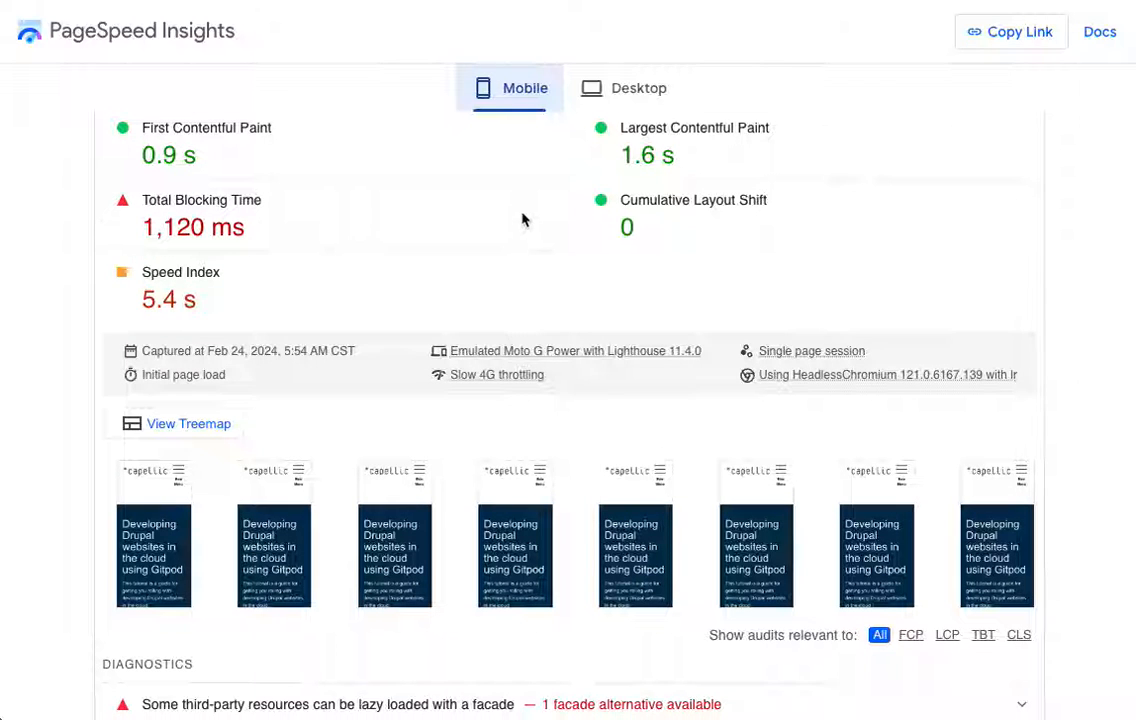
scroll(522, 219, down, 1)
scroll(521, 219, down, 1)
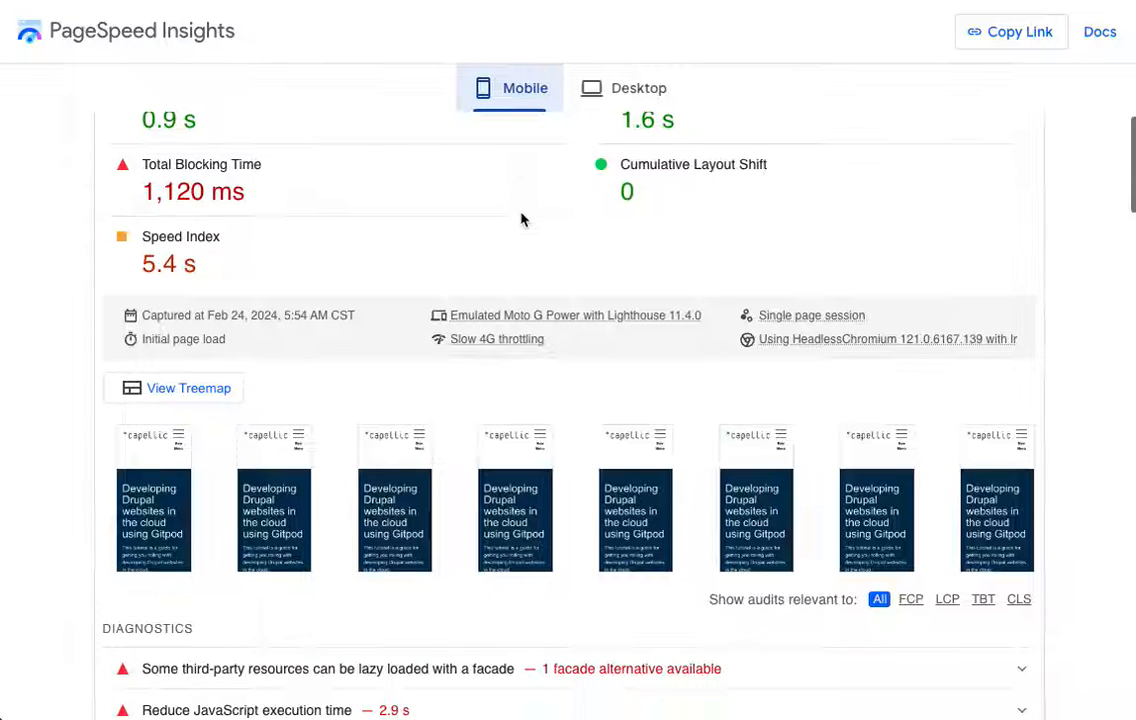
Expand the 'Some third-party resources can be lazy loaded with a facade' diagnostic in the Gitpod article's Mobile report.
scroll(521, 219, up, 1)
scroll(520, 219, down, 1)
scroll(520, 219, down, 5)
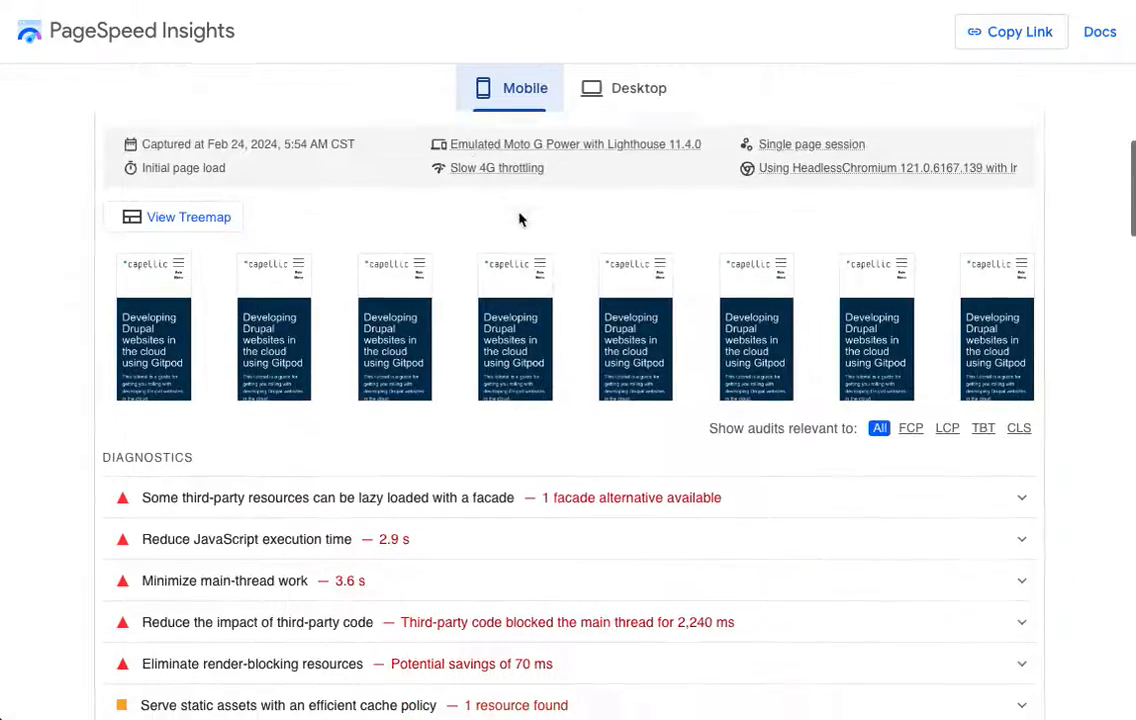
scroll(520, 219, down, 1)
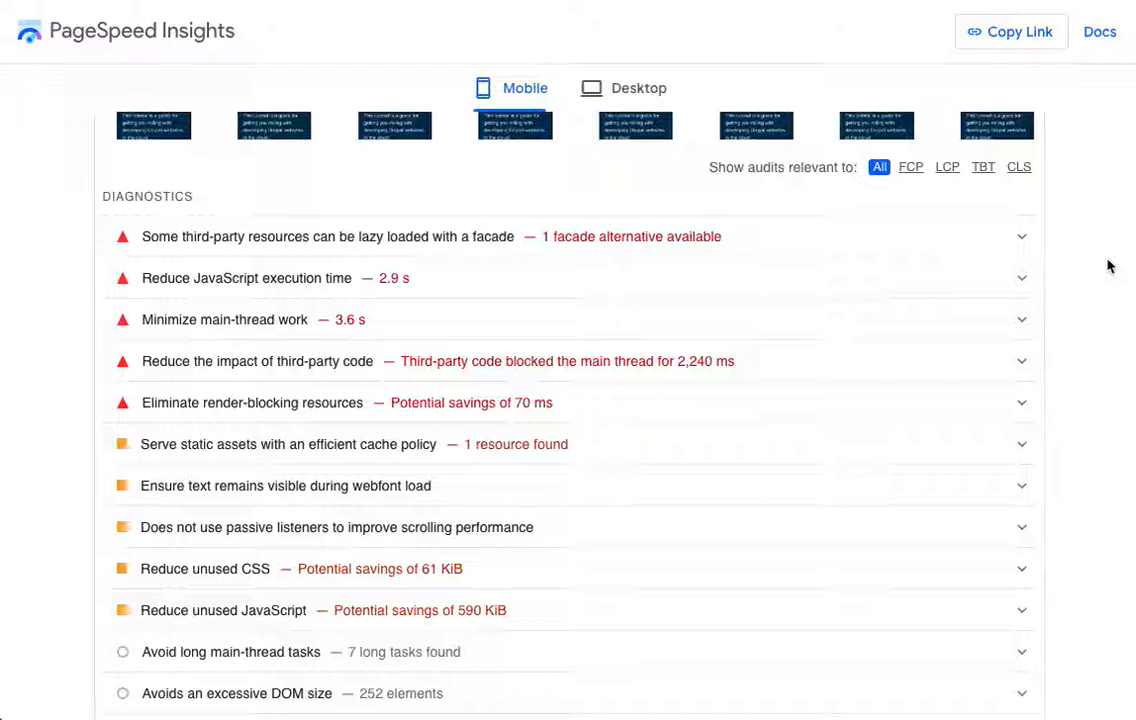
click(1021, 241)
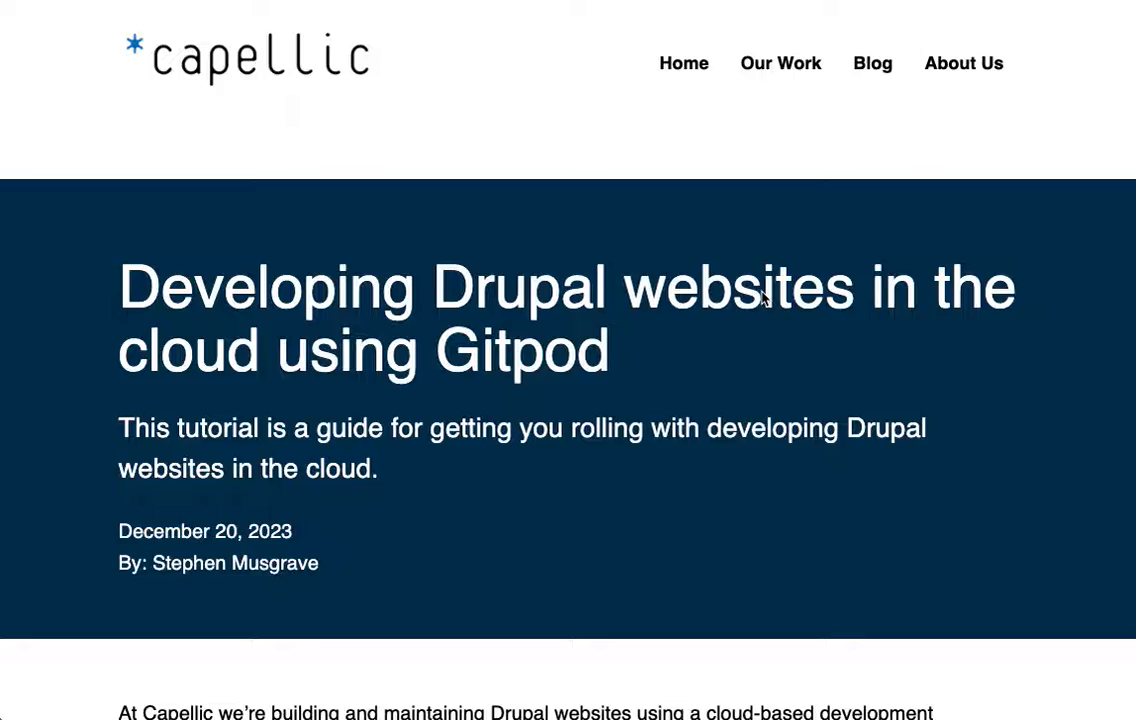
Look through the Gitpod article's video placeholders, and play and pause the embedded video following the settings.php snippet.
scroll(760, 296, down, 13)
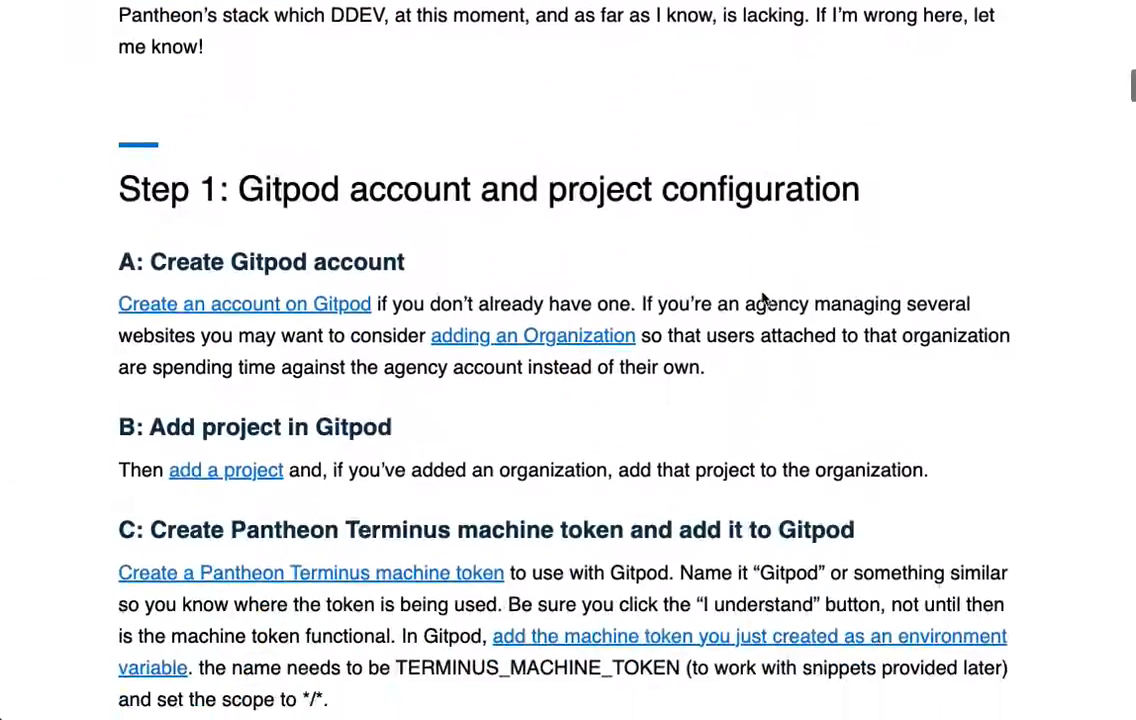
scroll(760, 296, down, 14)
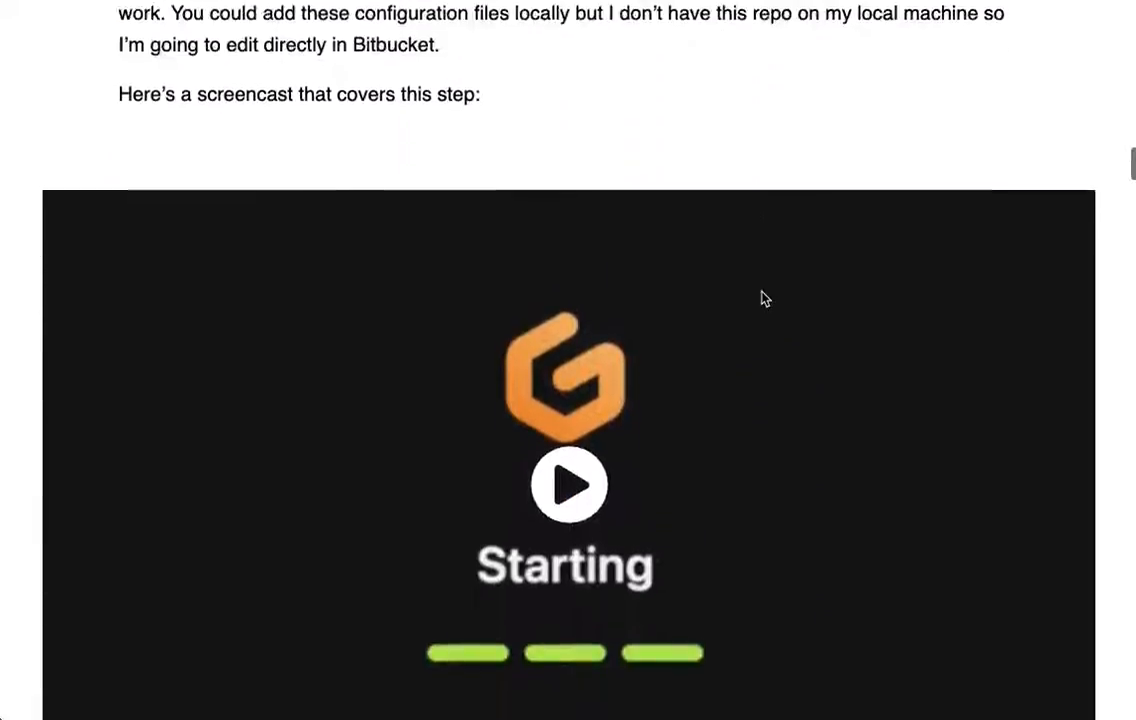
scroll(763, 297, down, 3)
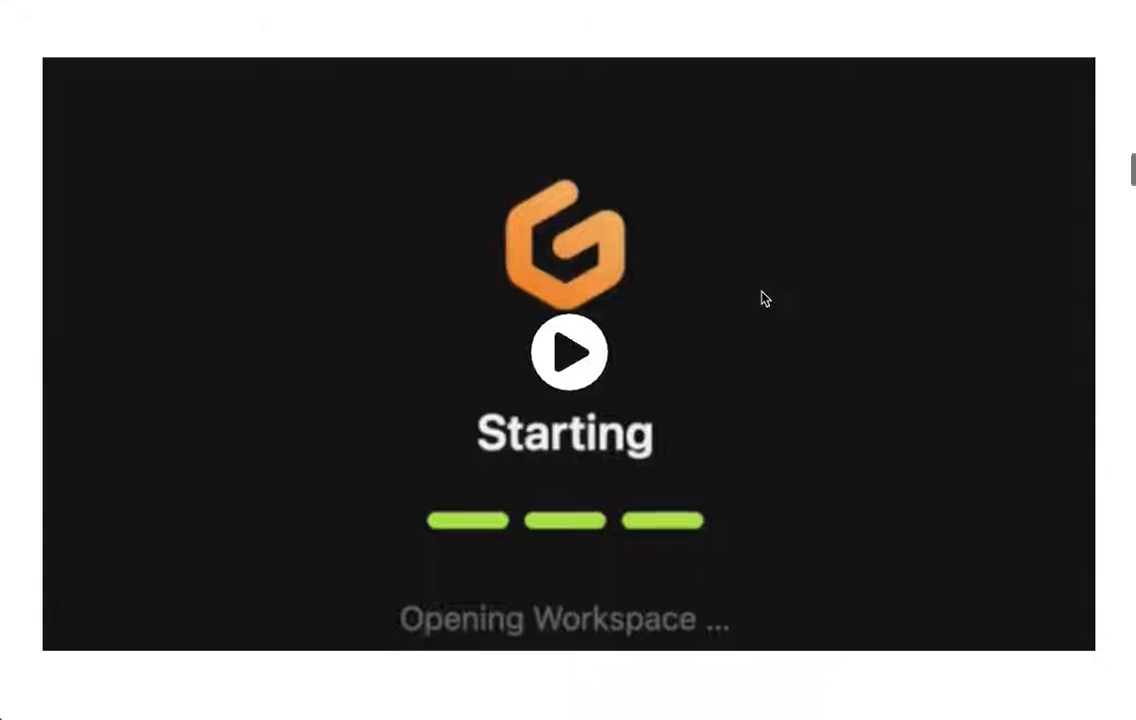
scroll(763, 298, down, 15)
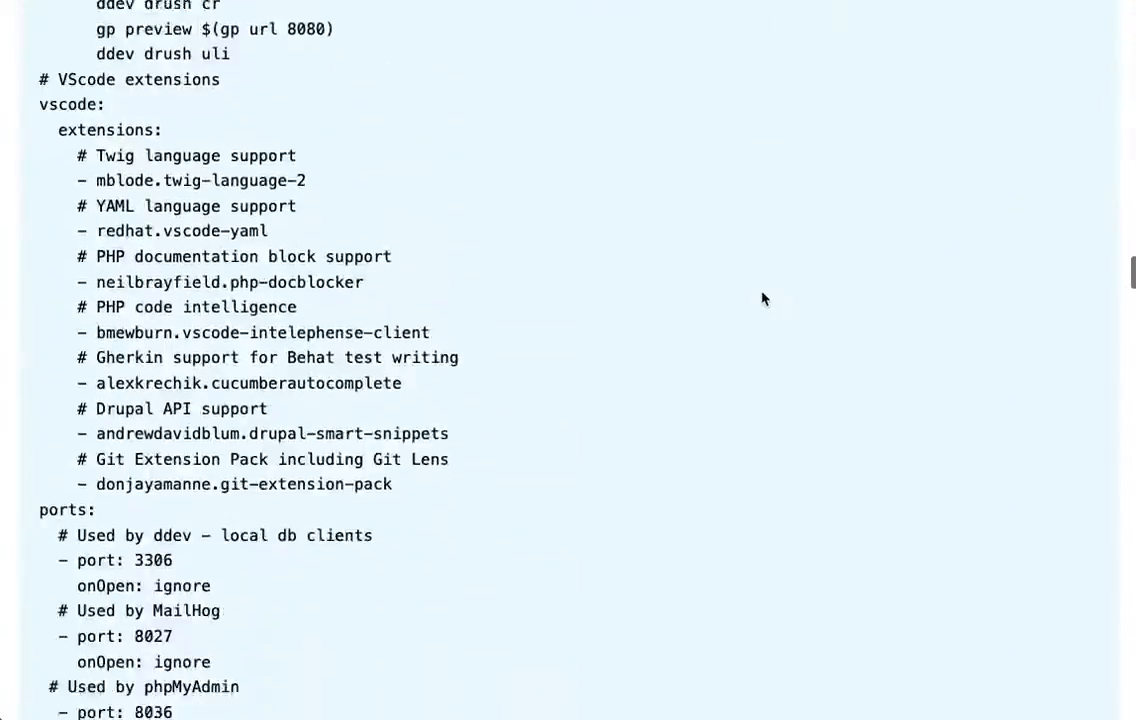
scroll(763, 298, down, 20)
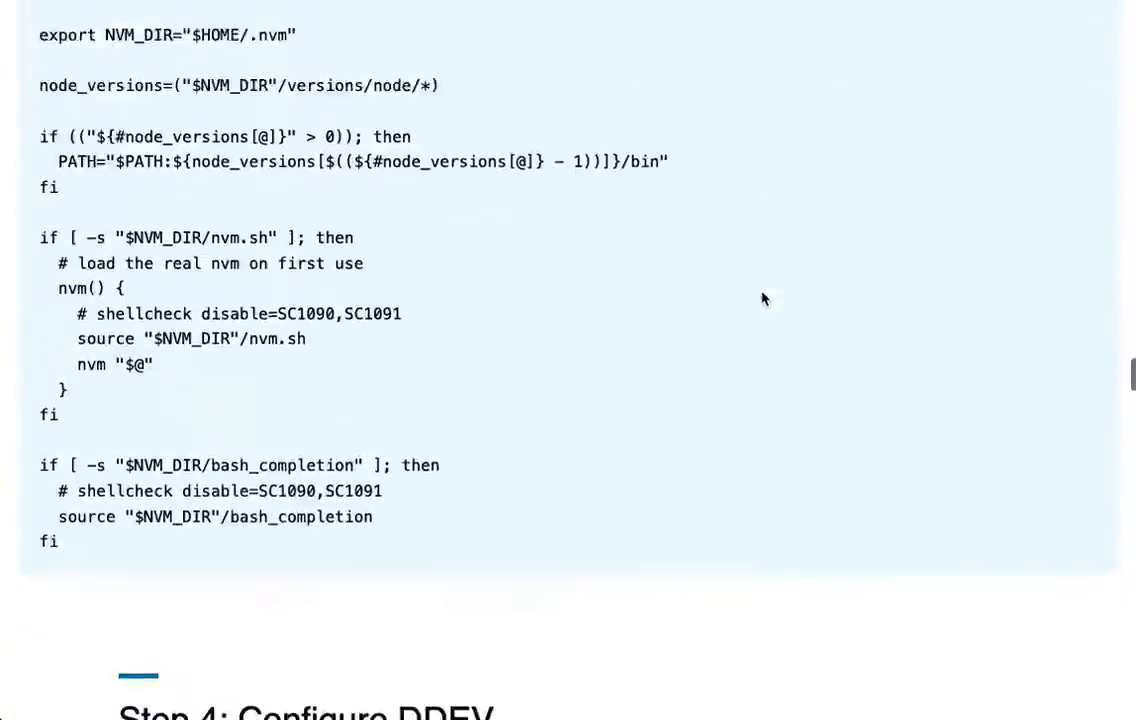
scroll(763, 298, down, 15)
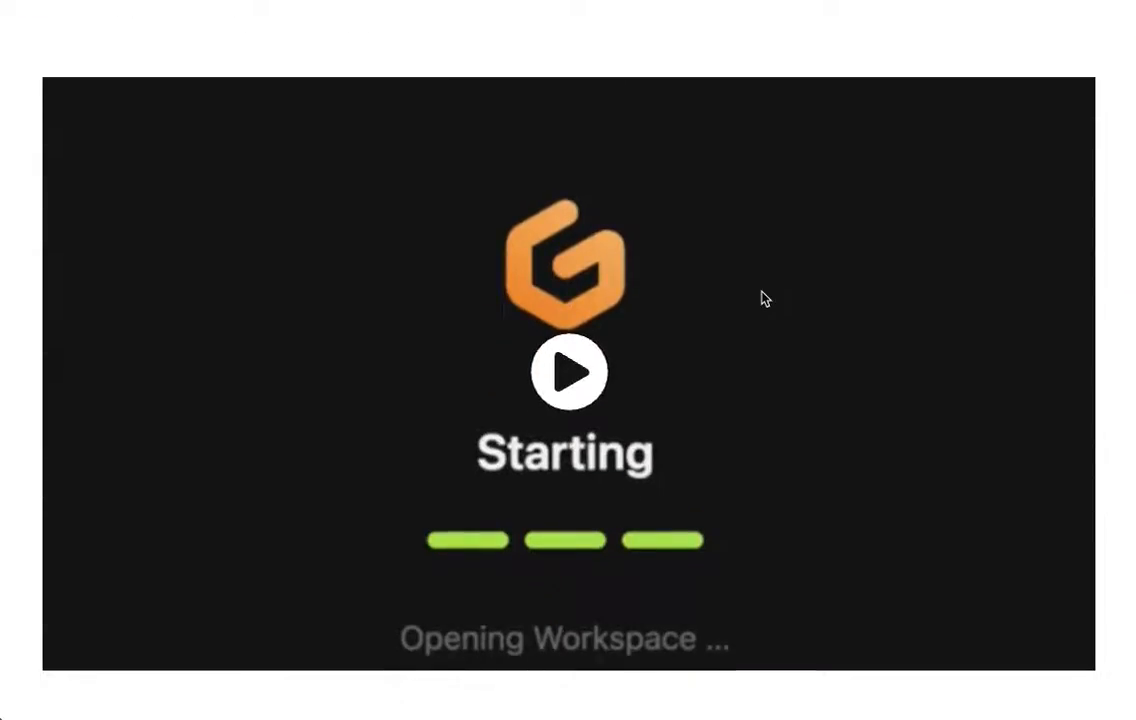
scroll(763, 298, down, 20)
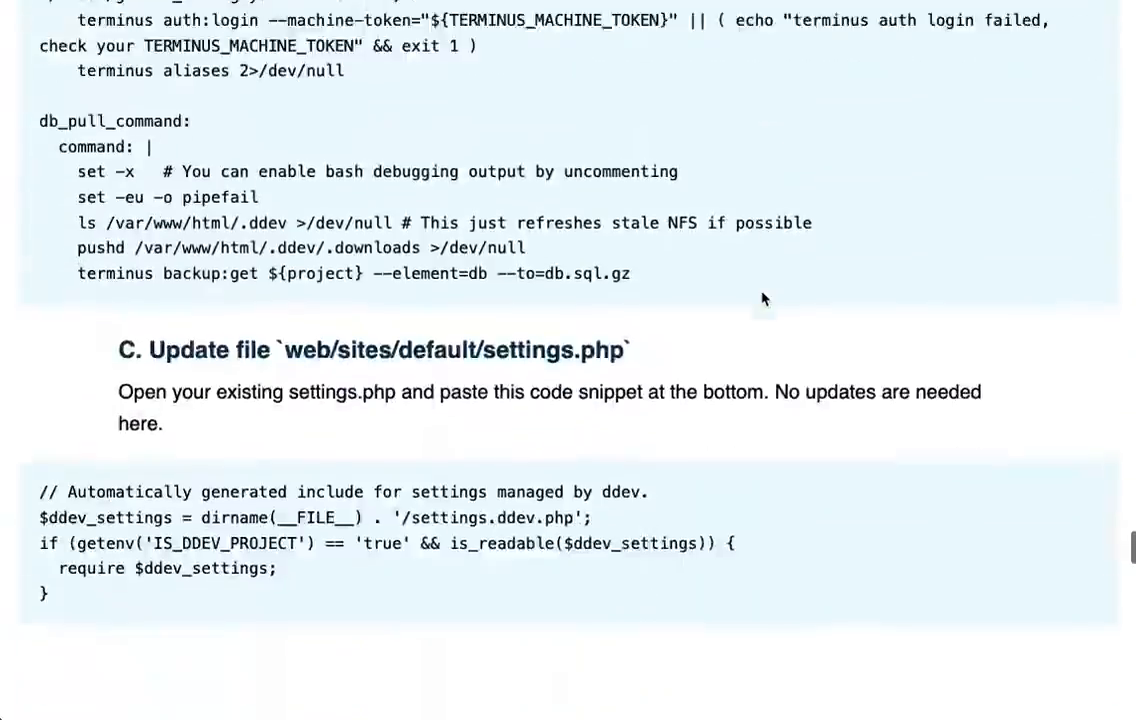
scroll(763, 298, down, 10)
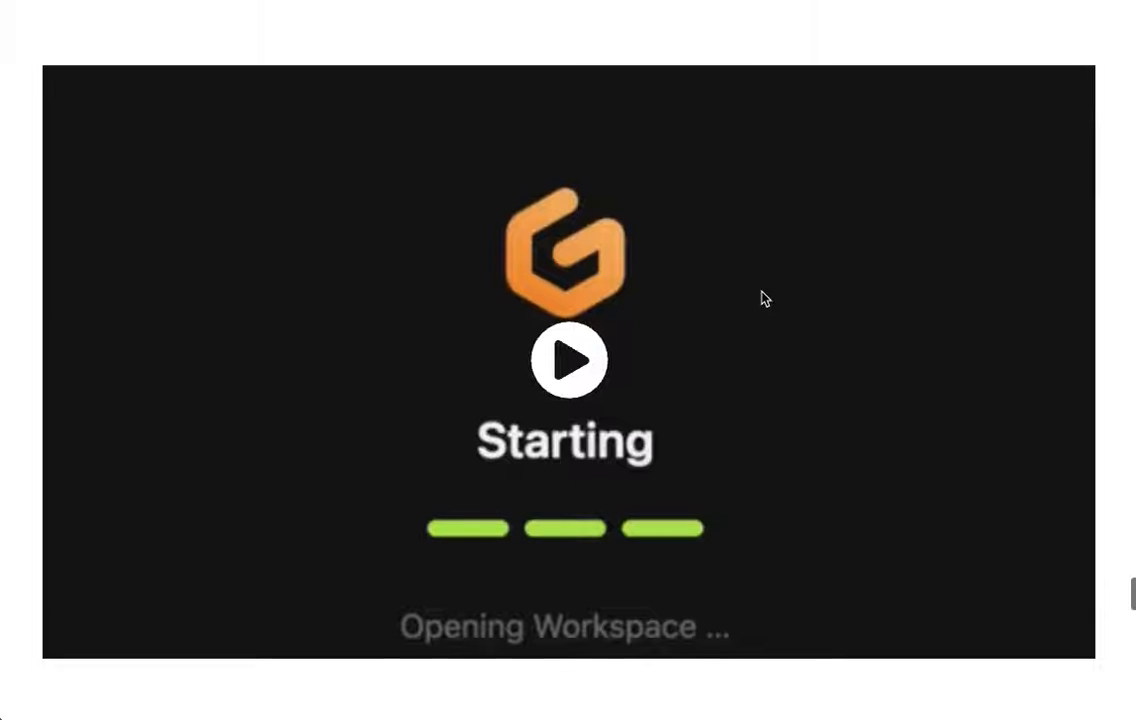
click(563, 362)
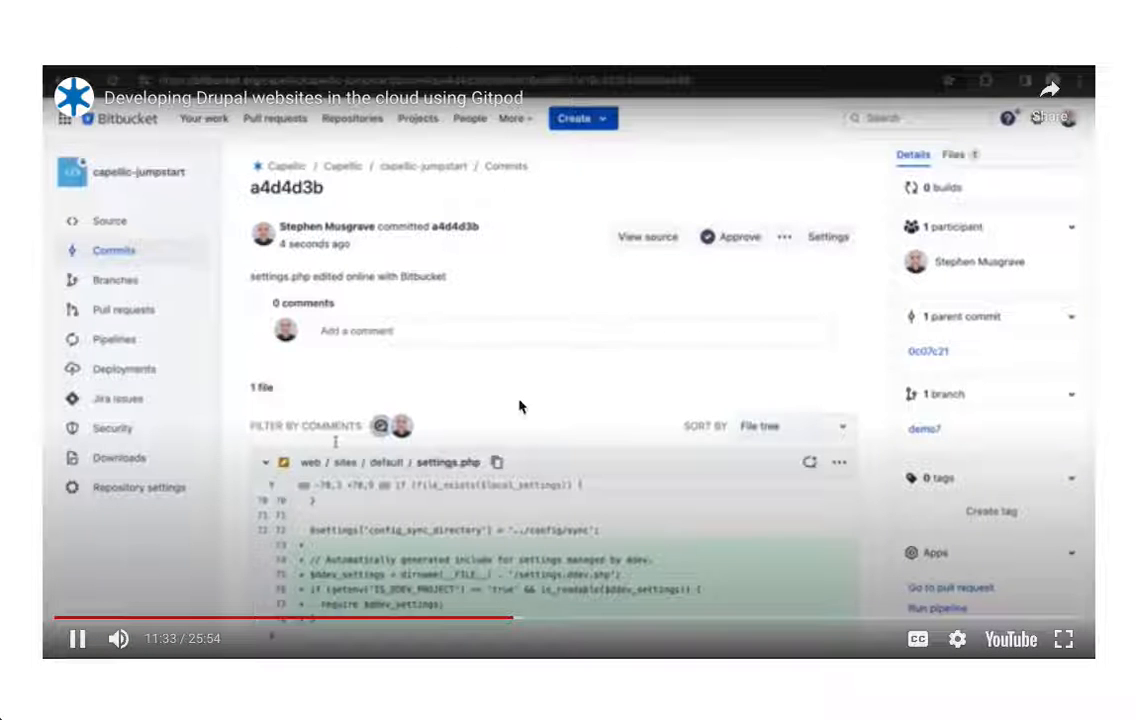
click(78, 640)
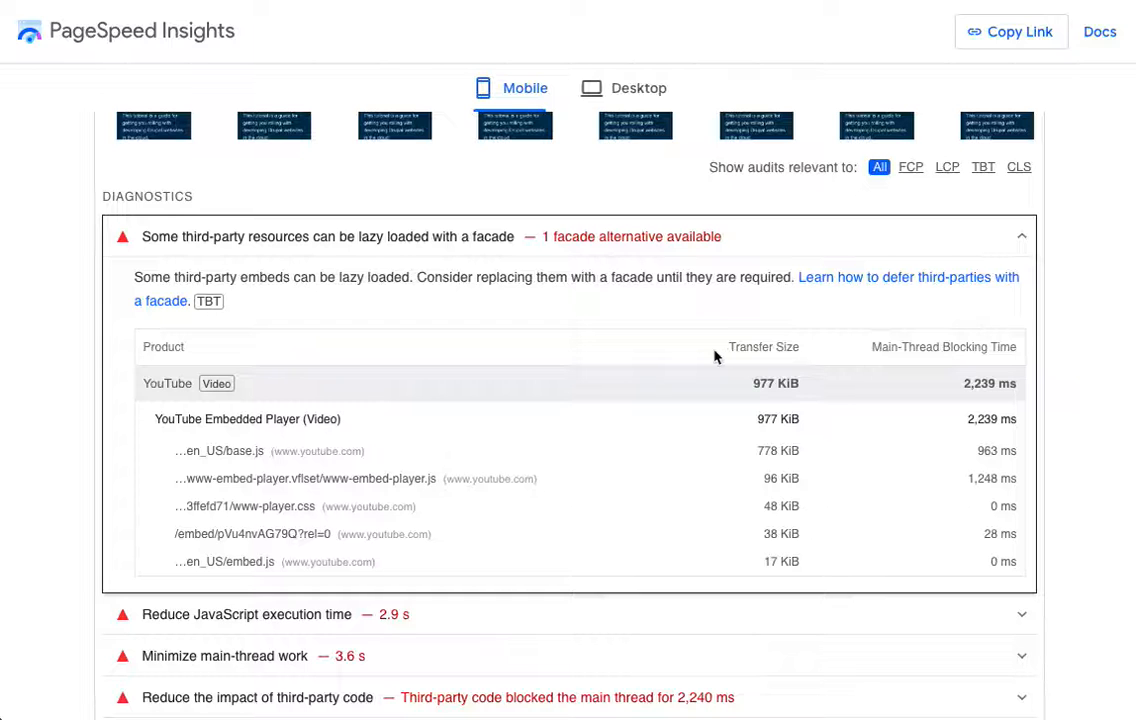
Rerun the PageSpeed Insights analysis for the Gitpod article and review the new Mobile scores and metrics.
scroll(716, 356, up, 5)
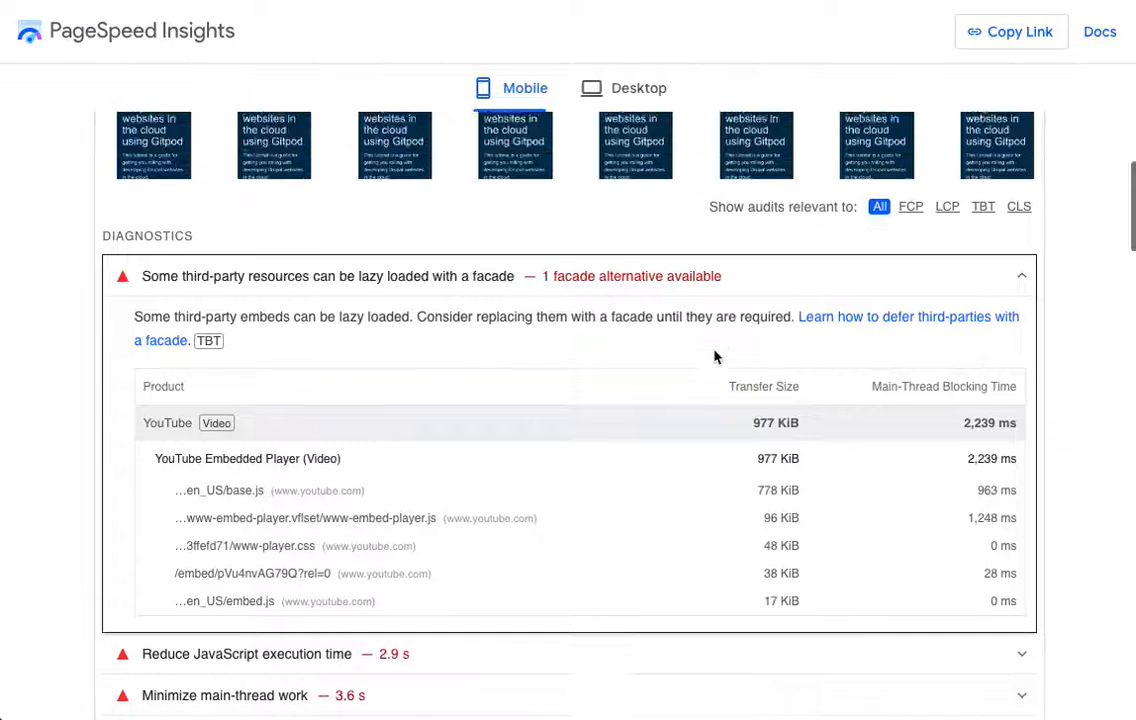
scroll(716, 356, up, 5)
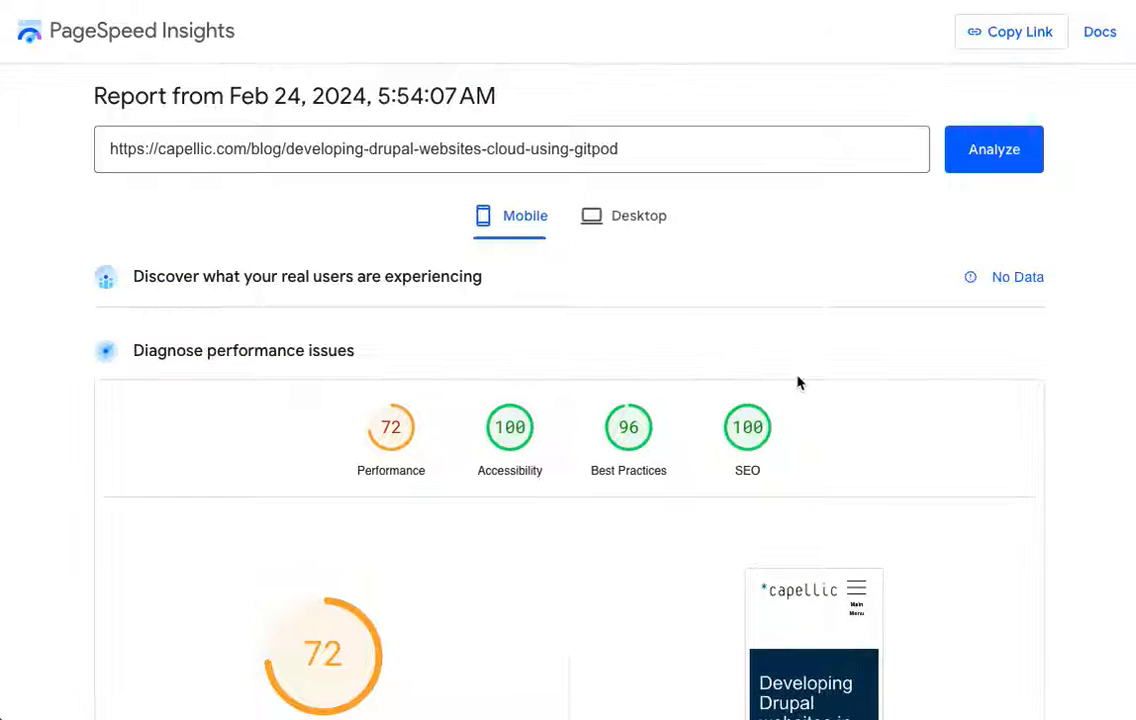
click(985, 160)
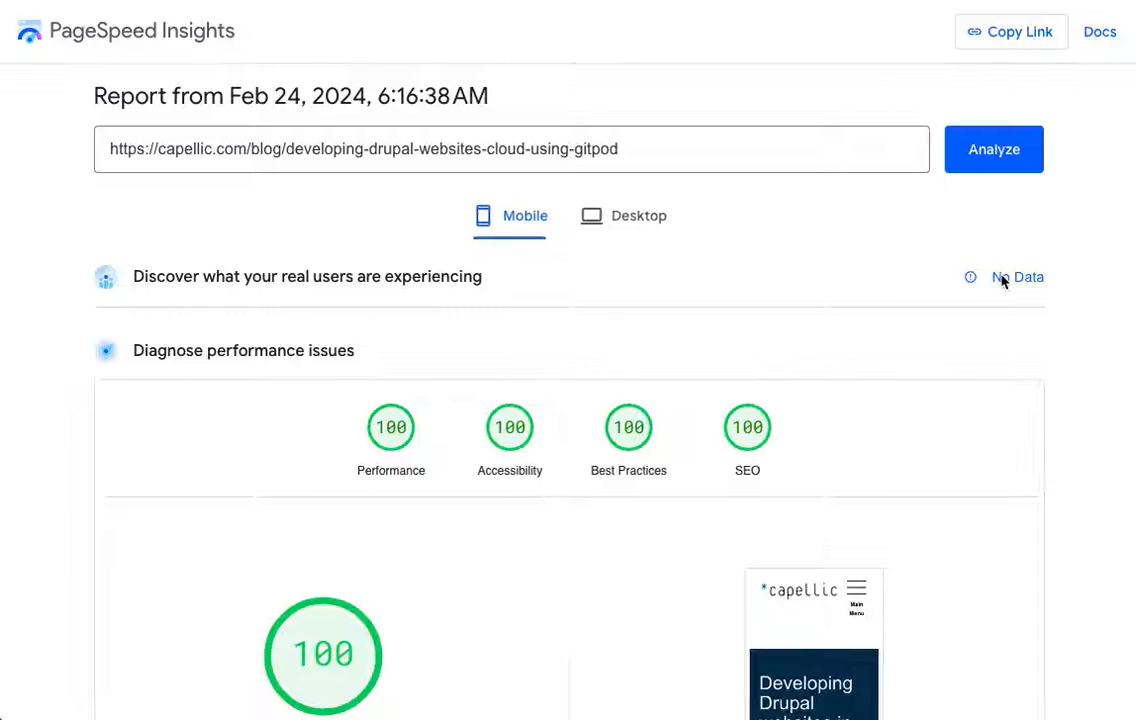
scroll(1001, 281, down, 4)
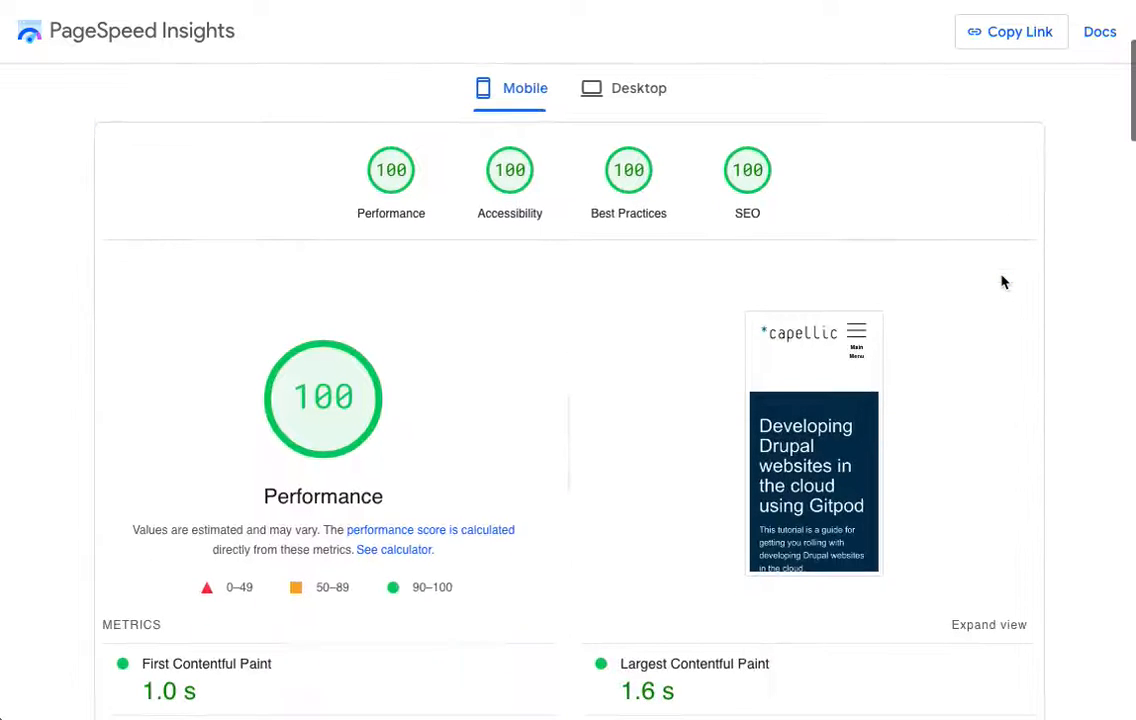